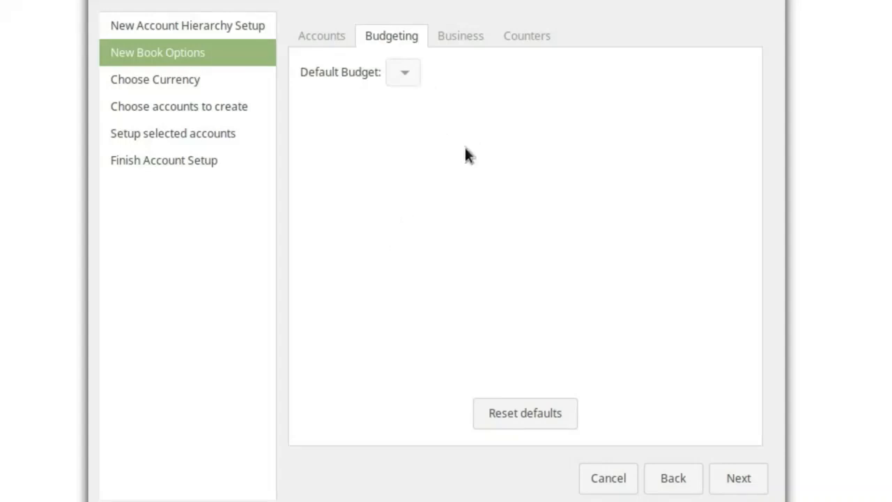
# In the business options of the new book, enter "Our New Corp" as the company name.
pyautogui.click(461, 35)
pyautogui.click(460, 73)
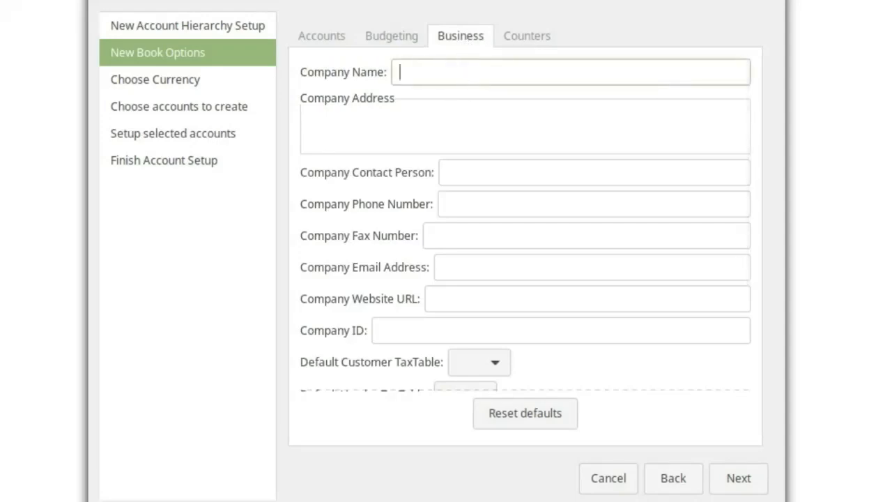
pyautogui.write('S')
pyautogui.press('BackSpace')
pyautogui.write('Our N')
pyautogui.write('ew')
pyautogui.press('BackSpace')
pyautogui.write('w Corp')
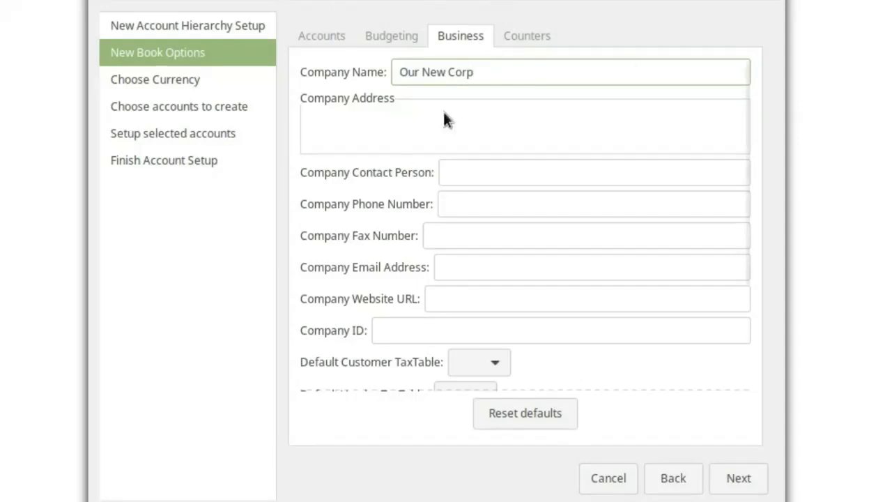
# Fill in the company address with a street line followed by a city, state and ZIP code line.
pyautogui.click(516, 110)
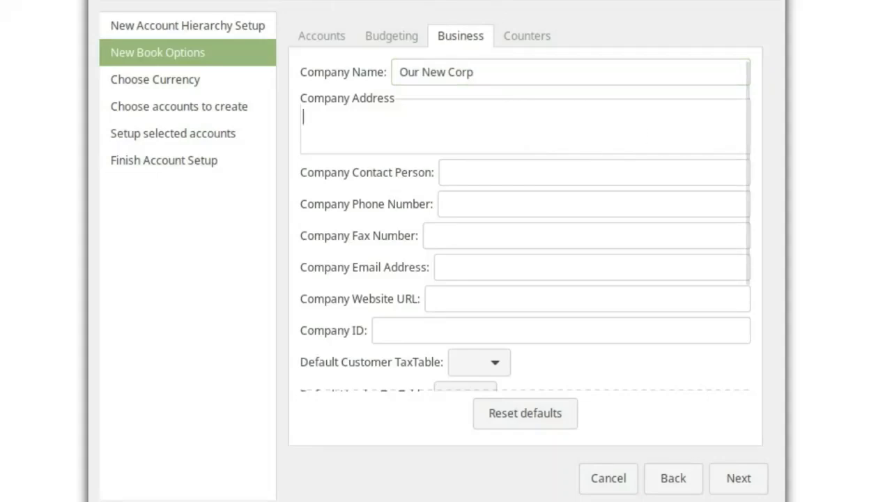
pyautogui.write('123 M')
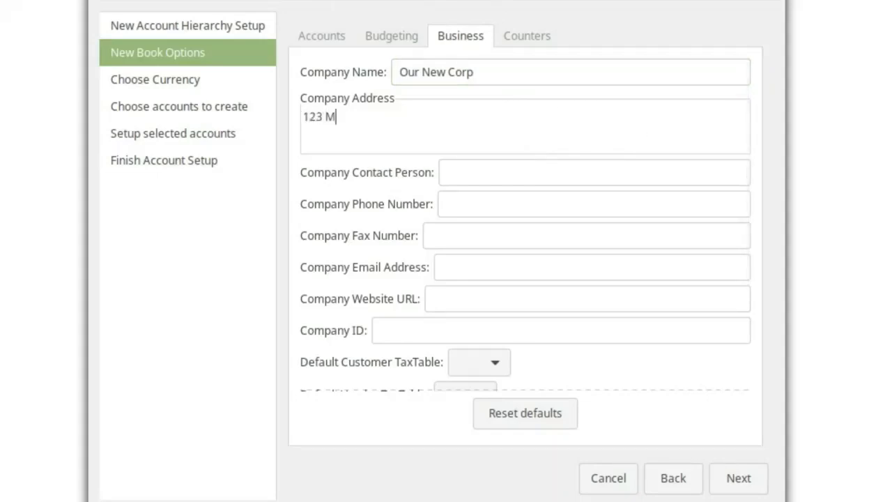
pyautogui.write('ain Street')
pyautogui.press('Return')
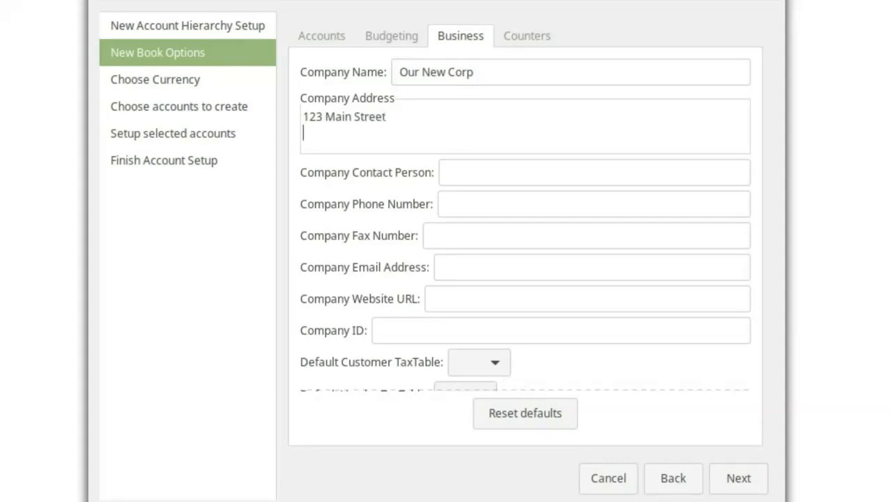
pyautogui.write('Franking')
pyautogui.press('BackSpace')
pyautogui.press('BackSpace')
pyautogui.press('BackSpace')
pyautogui.write('lin')
pyautogui.press('BackSpace')
pyautogui.write(',')
pyautogui.write('PA ')
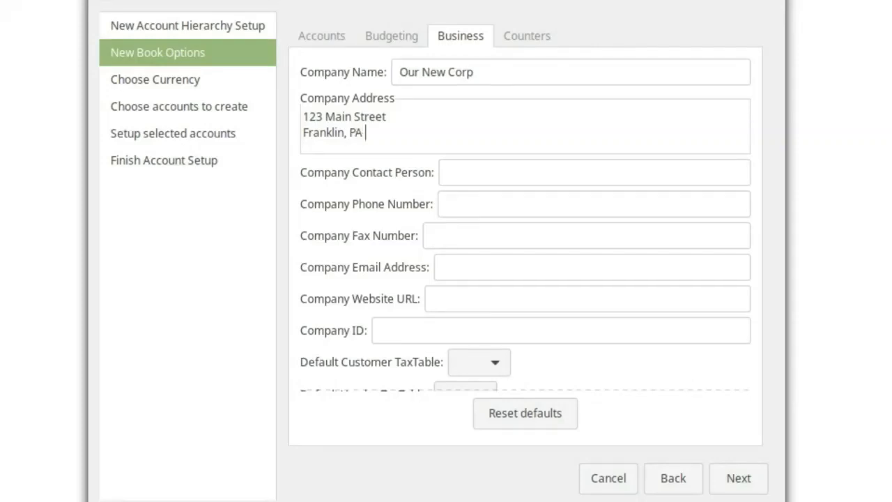
pyautogui.write('12345')
# Enter "Switched to Linux" as the company contact person and fill in the company phone number.
pyautogui.click(608, 168)
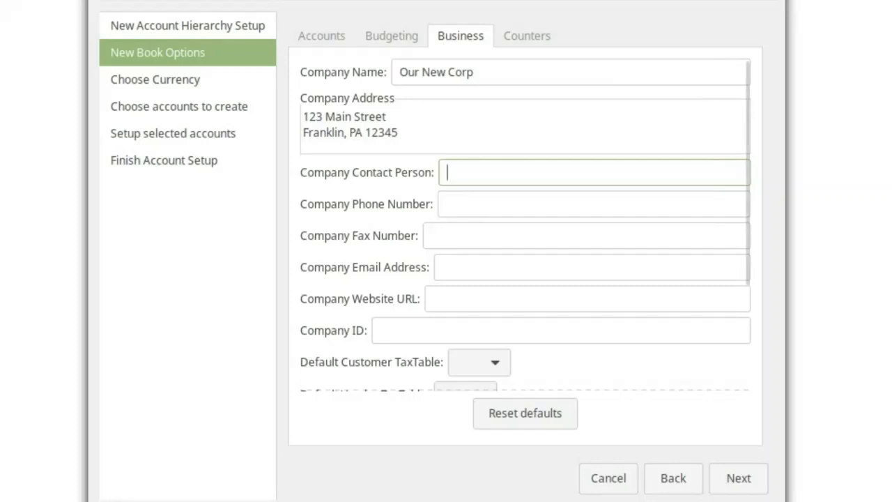
pyautogui.write('Swit')
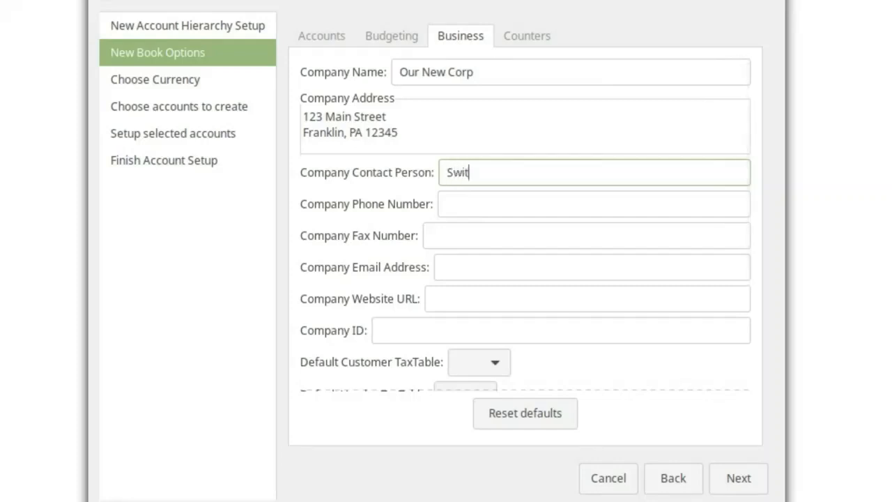
pyautogui.write('ched to Linux')
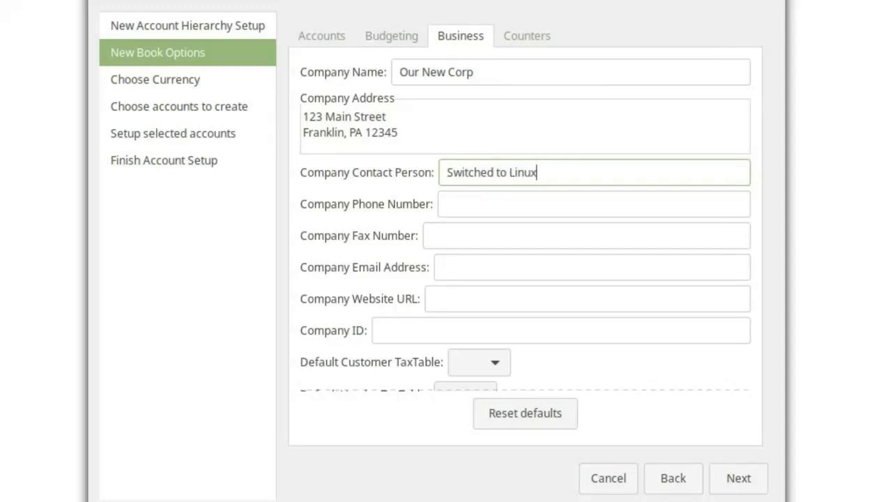
pyautogui.press('Tab')
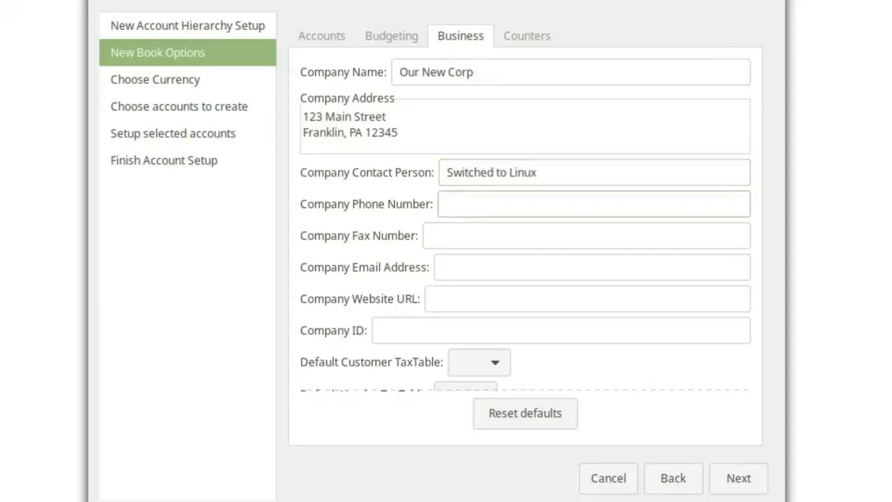
pyautogui.write('123-456-7890')
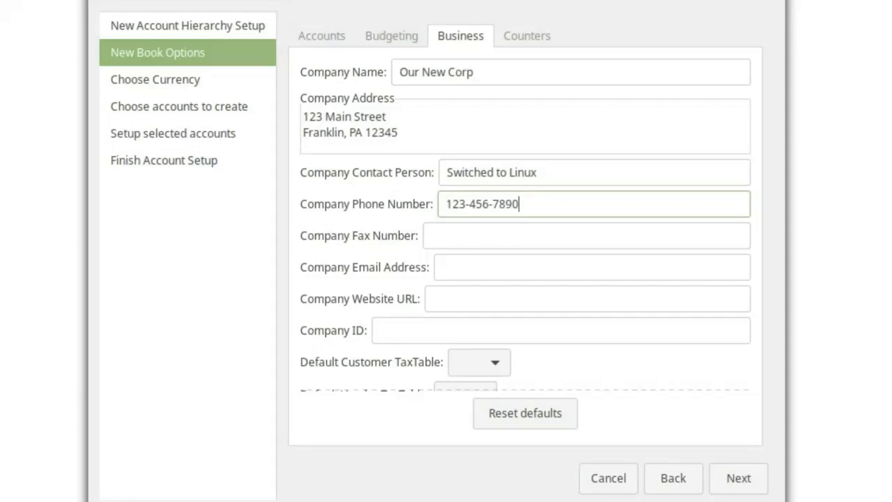
# Leave the fax number empty, fill in the company email address and set the website URL to ournewcorp.com.
pyautogui.click(453, 231)
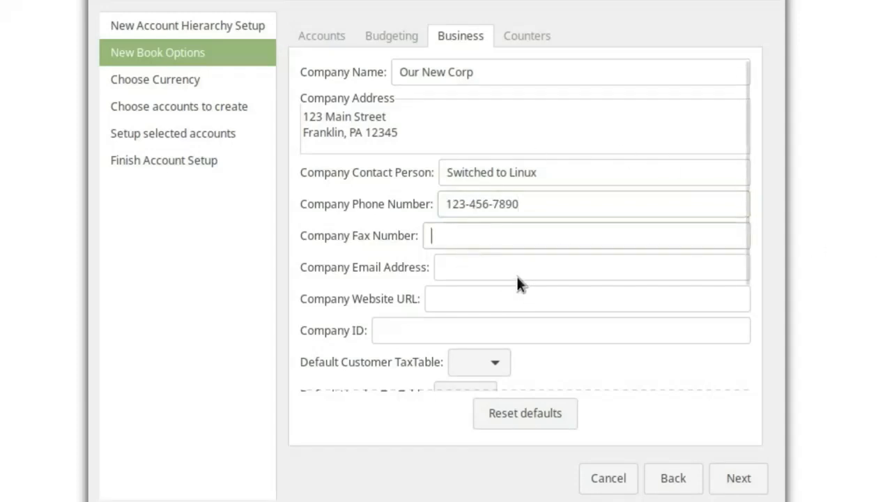
pyautogui.click(520, 270)
pyautogui.write('em')
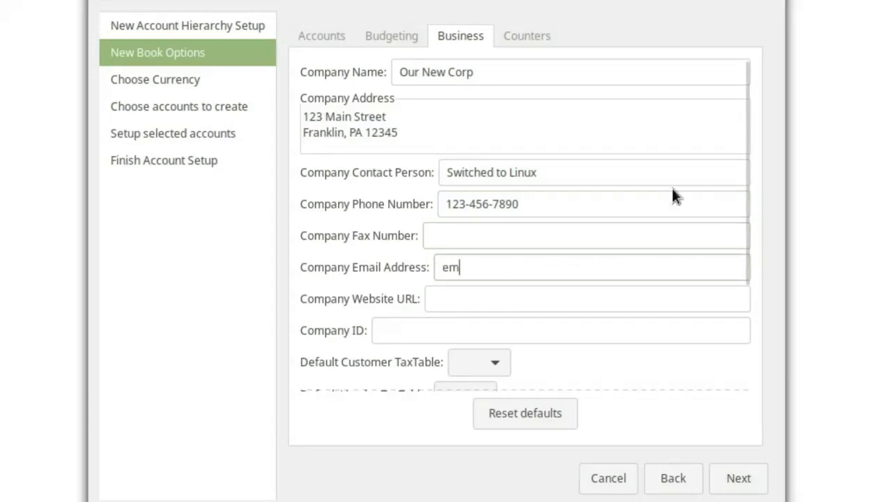
pyautogui.write('ail@email.com')
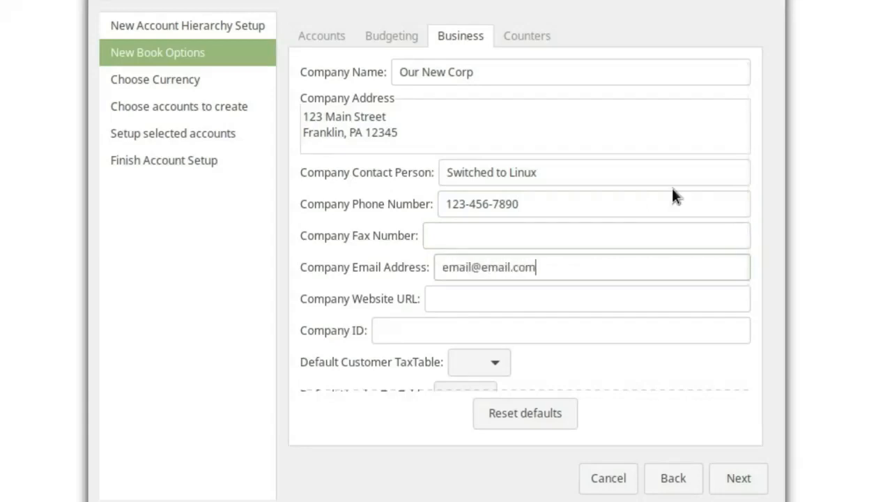
pyautogui.press('Tab')
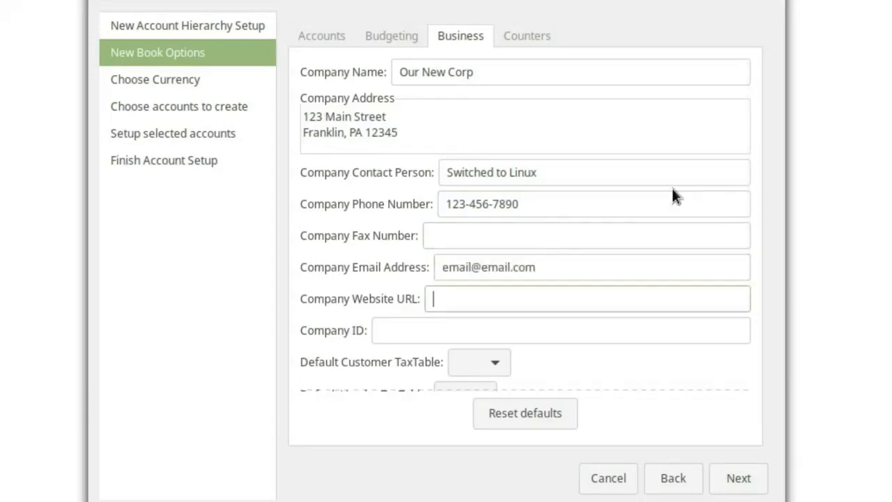
pyautogui.write('ournewcorp.com')
pyautogui.press('Tab')
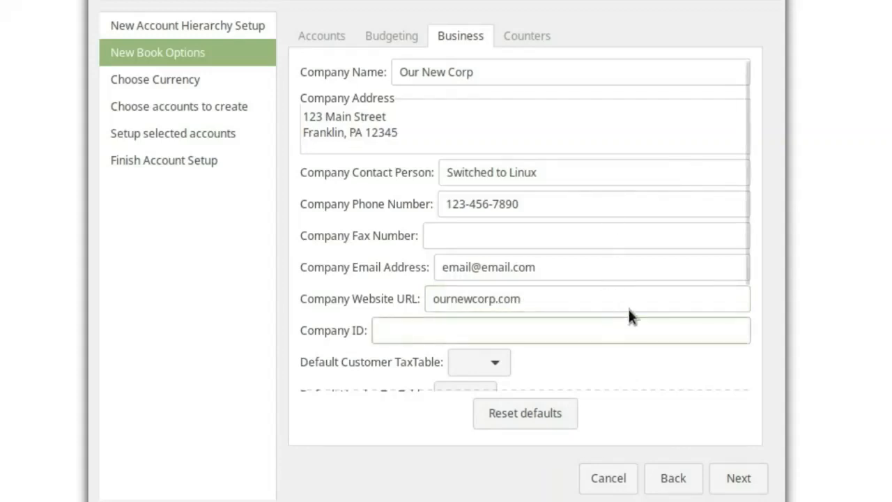
# Set both the default customer tax table and the default vendor tax table to None.
pyautogui.moveTo(744, 260); pyautogui.dragTo(724, 392)
pyautogui.click(494, 216)
pyautogui.click(494, 217)
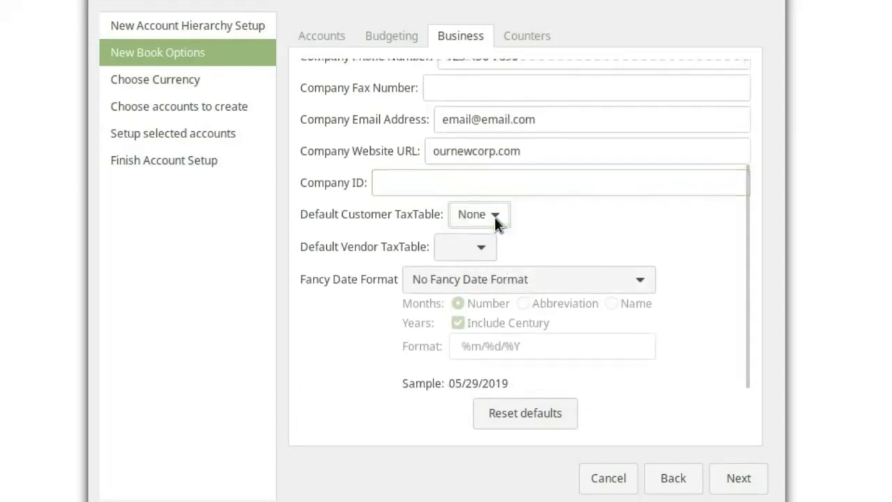
pyautogui.click(480, 249)
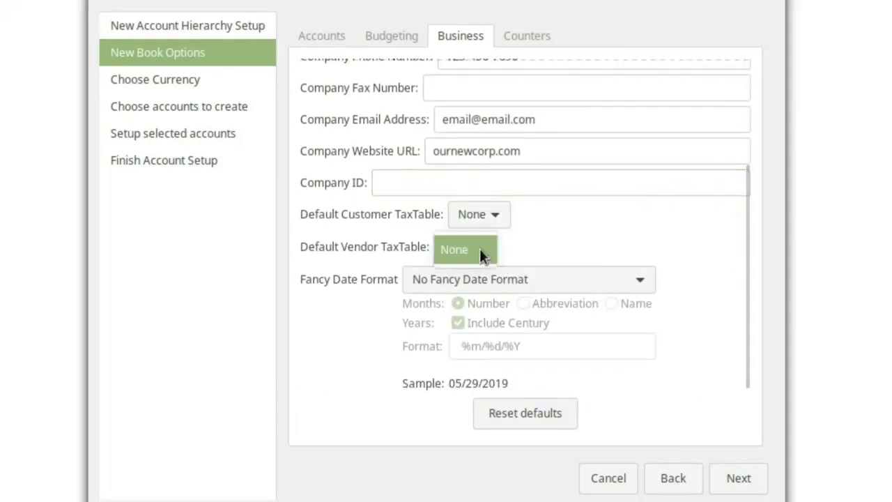
pyautogui.click(480, 249)
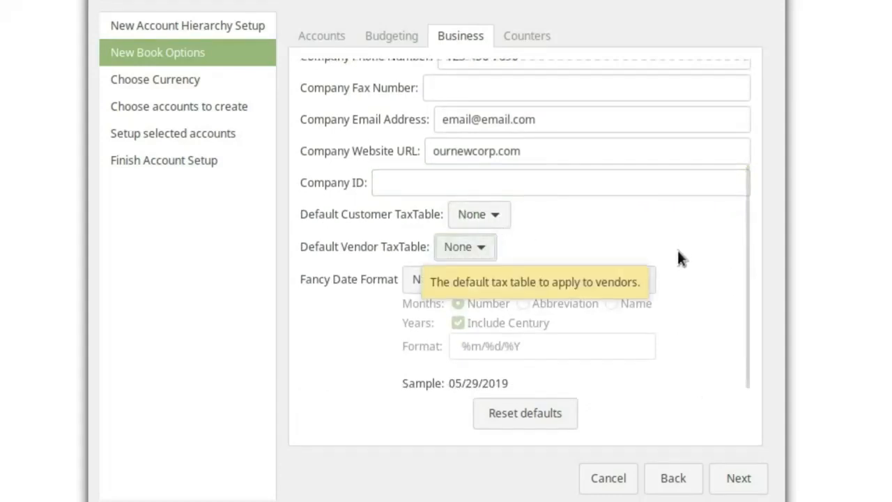
# Set the fancy date format to US (12/31/2001) with months shown as abbreviations.
pyautogui.click(643, 281)
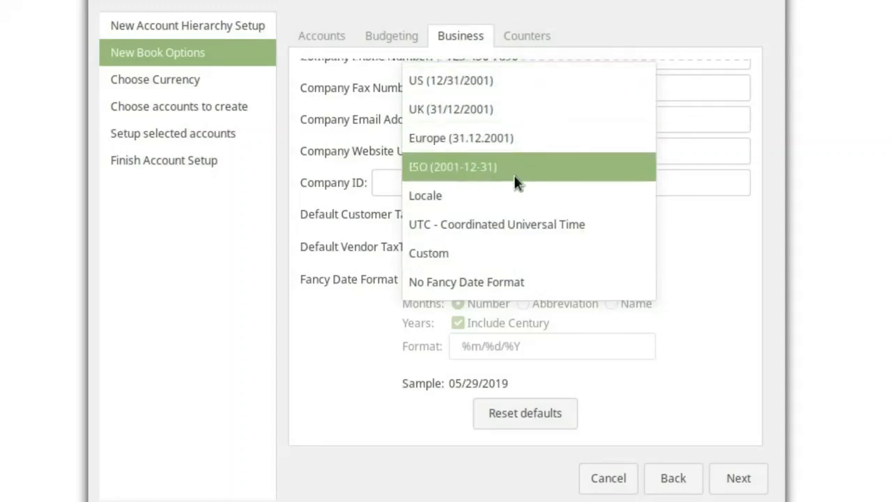
pyautogui.click(524, 81)
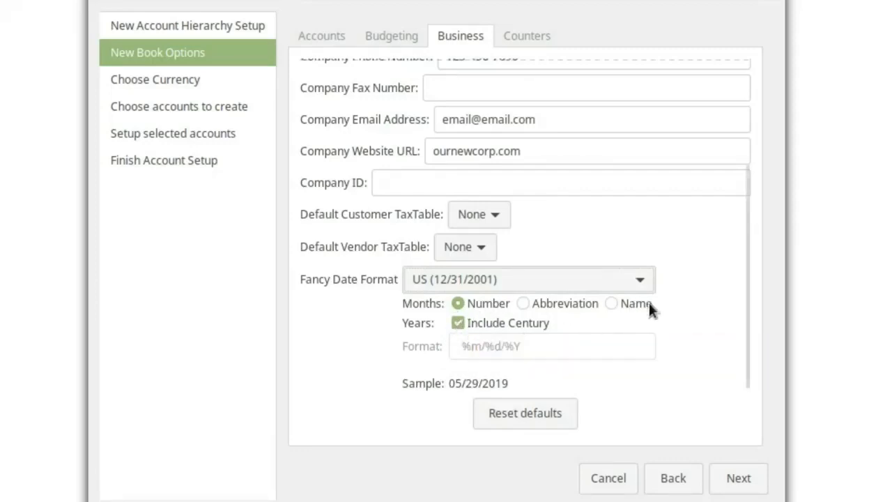
pyautogui.click(530, 300)
pyautogui.click(607, 304)
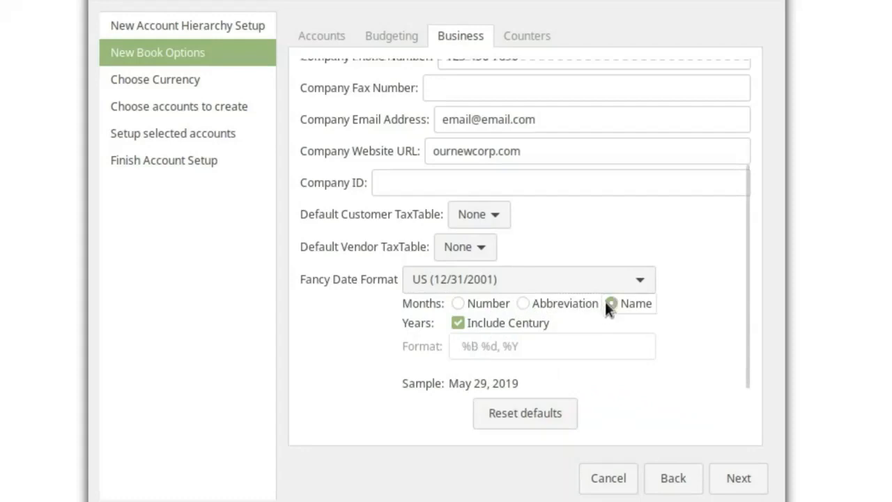
pyautogui.click(524, 304)
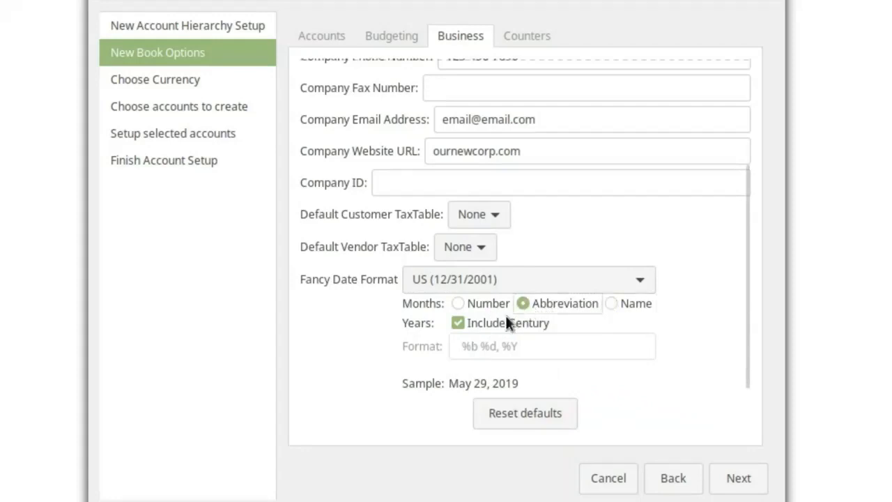
pyautogui.click(456, 304)
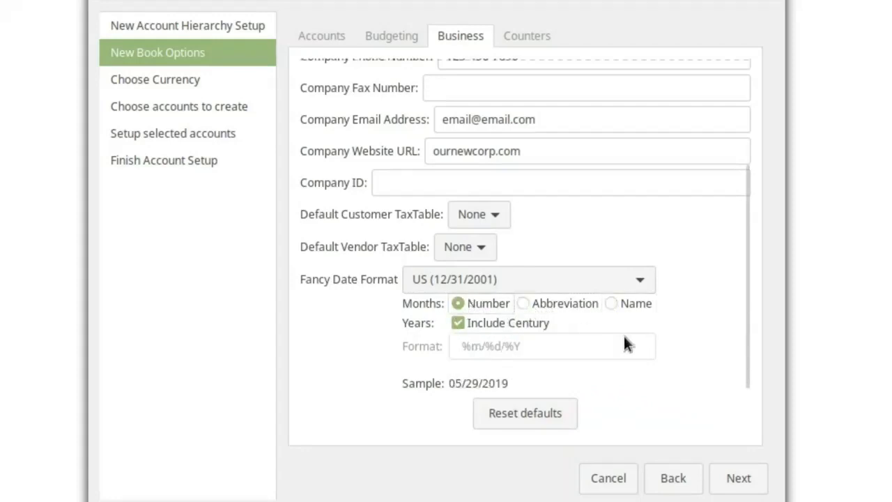
pyautogui.click(538, 303)
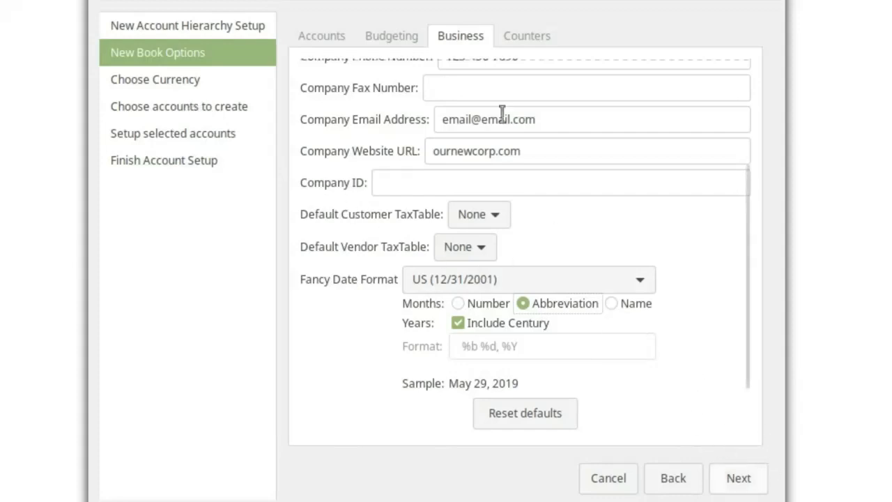
# In the counter options, set the bill number to 5 and leave its format empty.
pyautogui.click(513, 36)
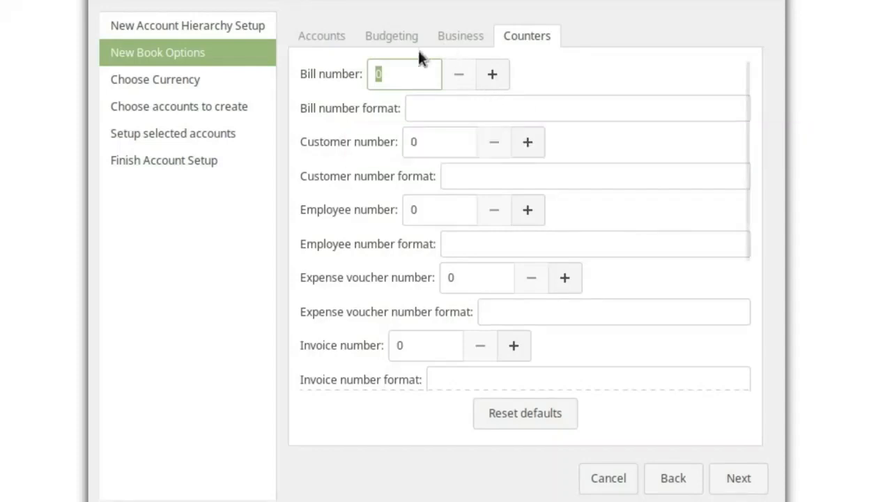
pyautogui.moveTo(403, 73)
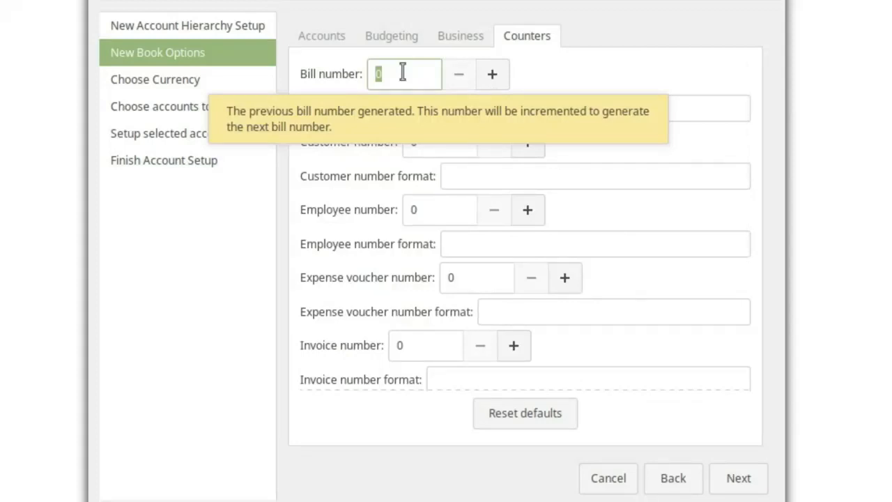
pyautogui.write('5')
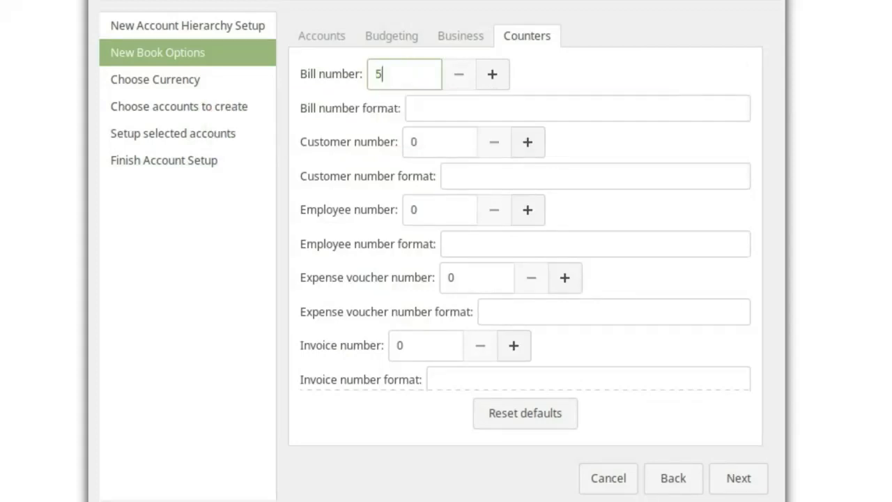
pyautogui.click(456, 101)
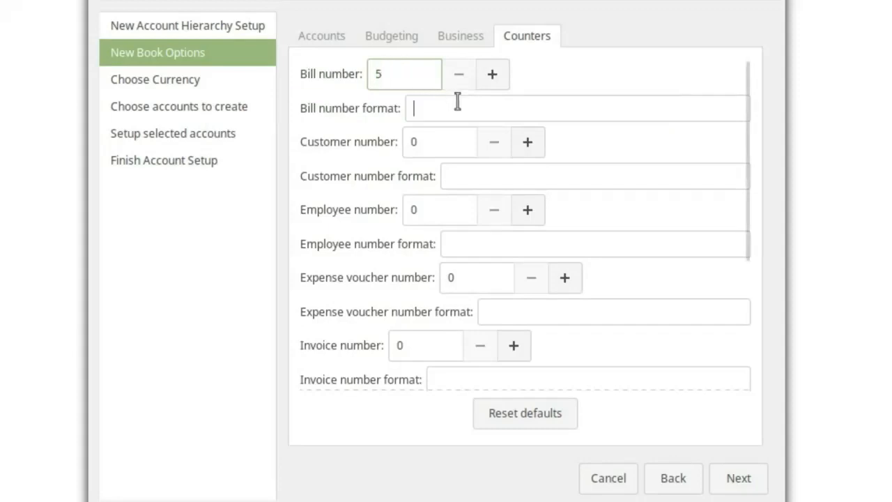
# Set the customer number and the employee number counters to 3 each.
pyautogui.click(429, 145)
pyautogui.moveTo(431, 146); pyautogui.dragTo(396, 144)
pyautogui.write('3')
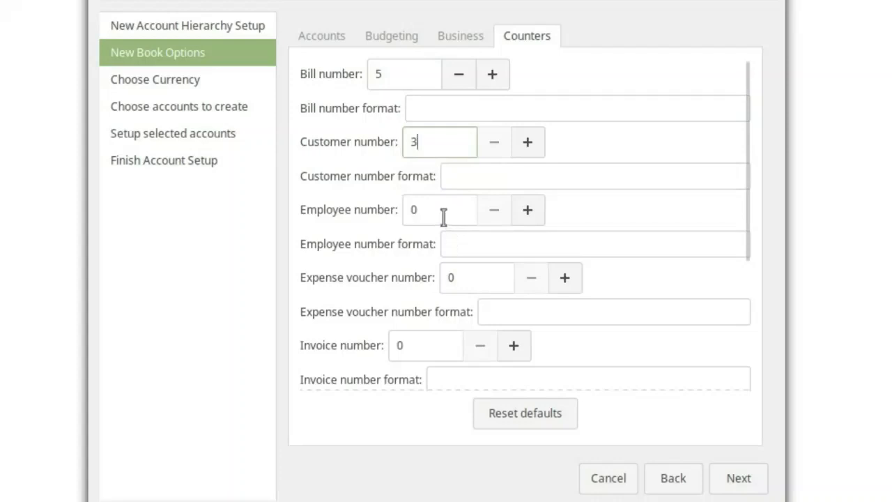
pyautogui.moveTo(442, 215); pyautogui.dragTo(398, 213)
pyautogui.write('3')
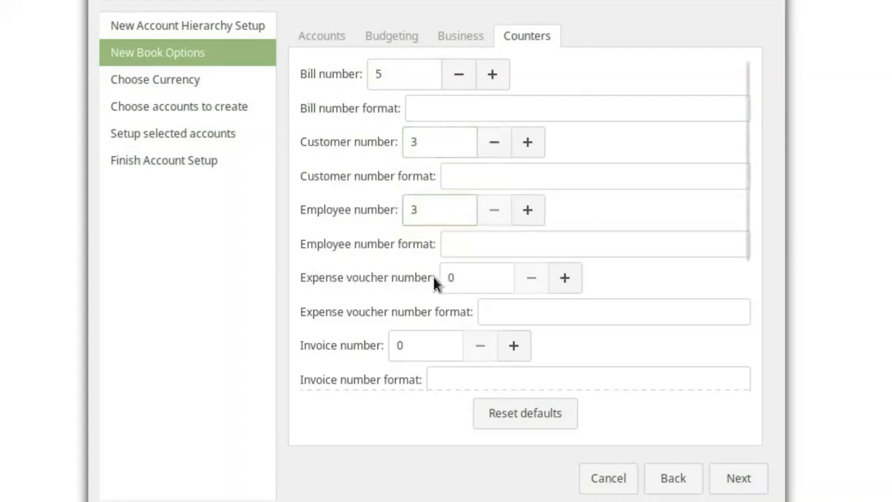
# Set the expense voucher number counter to 4 and the invoice number counter to 3.
pyautogui.click(468, 277)
pyautogui.moveTo(469, 276); pyautogui.dragTo(438, 278)
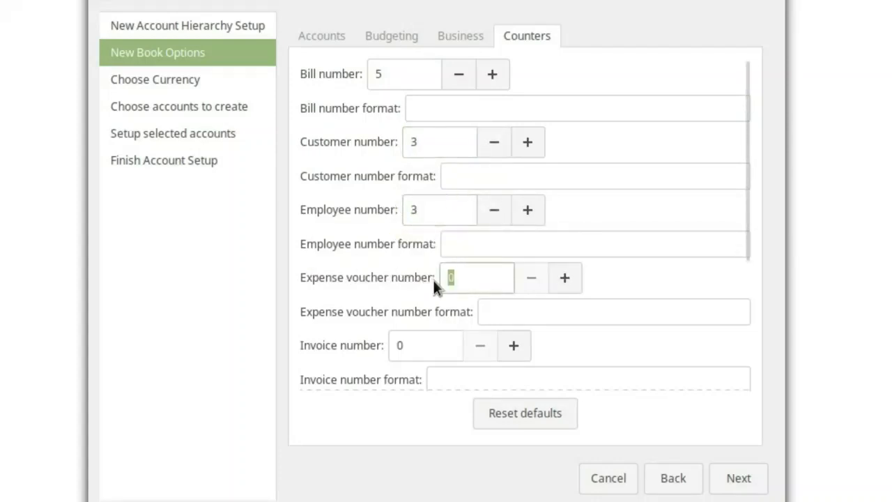
pyautogui.moveTo(442, 347); pyautogui.dragTo(378, 344)
pyautogui.write('3')
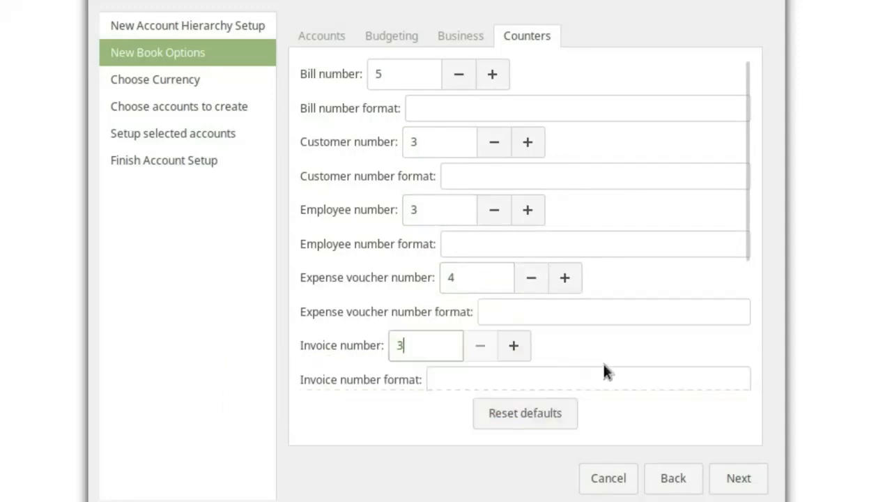
# Set the job number counter to 3.
pyautogui.moveTo(738, 204); pyautogui.dragTo(746, 308)
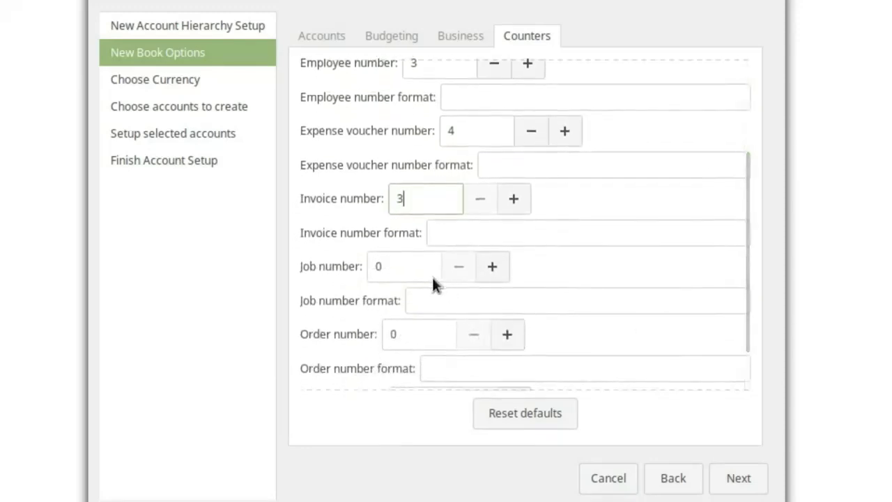
pyautogui.moveTo(407, 274); pyautogui.dragTo(362, 281)
pyautogui.write('3')
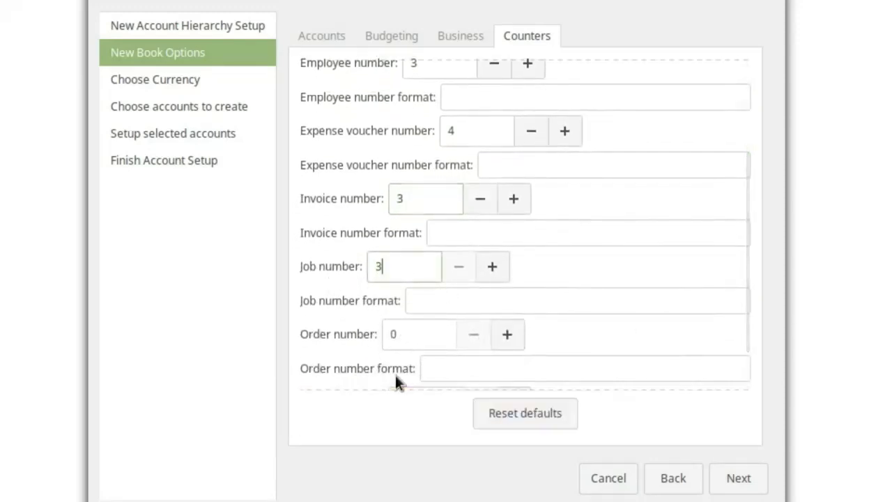
# Set the order number and vendor number counters to 3 each and continue to the currency choice.
pyautogui.moveTo(412, 334); pyautogui.dragTo(358, 334)
pyautogui.write('3')
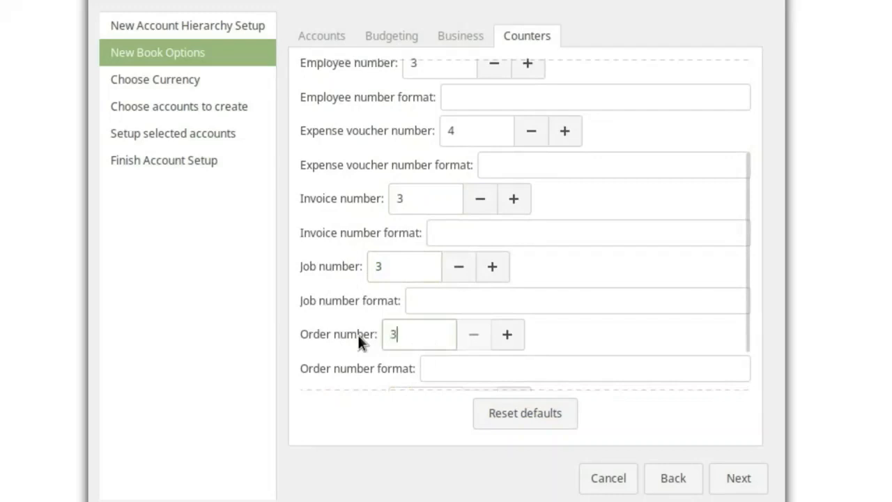
pyautogui.moveTo(742, 248); pyautogui.dragTo(743, 322)
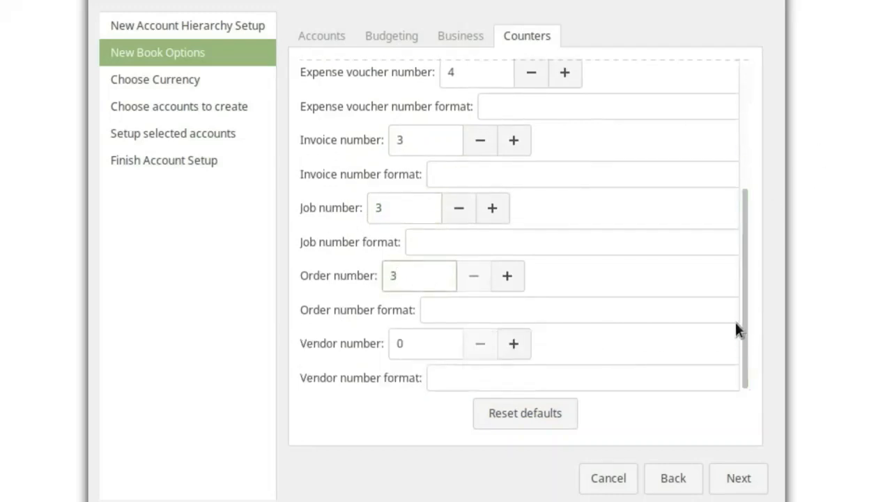
pyautogui.moveTo(420, 353); pyautogui.dragTo(371, 350)
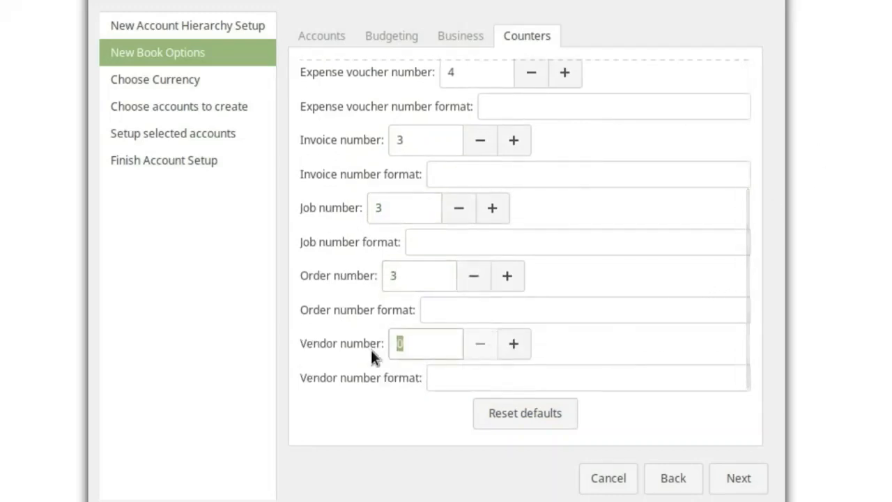
pyautogui.write('3')
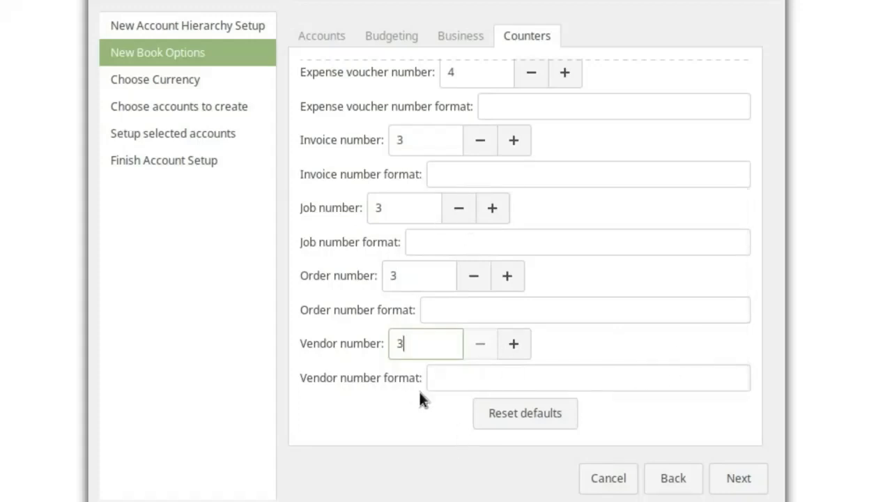
pyautogui.click(717, 475)
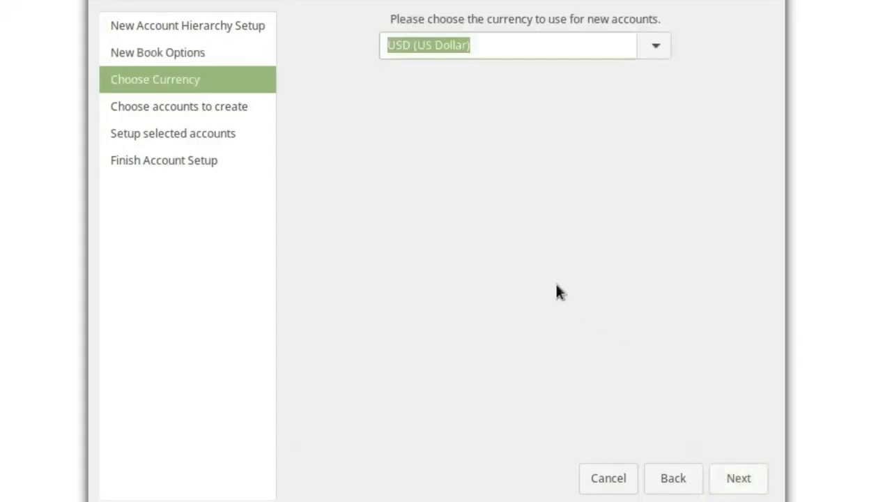
# Keep USD (US Dollar) as the currency for new accounts and continue to the choice of accounts to create.
pyautogui.click(656, 48)
pyautogui.click(789, 347)
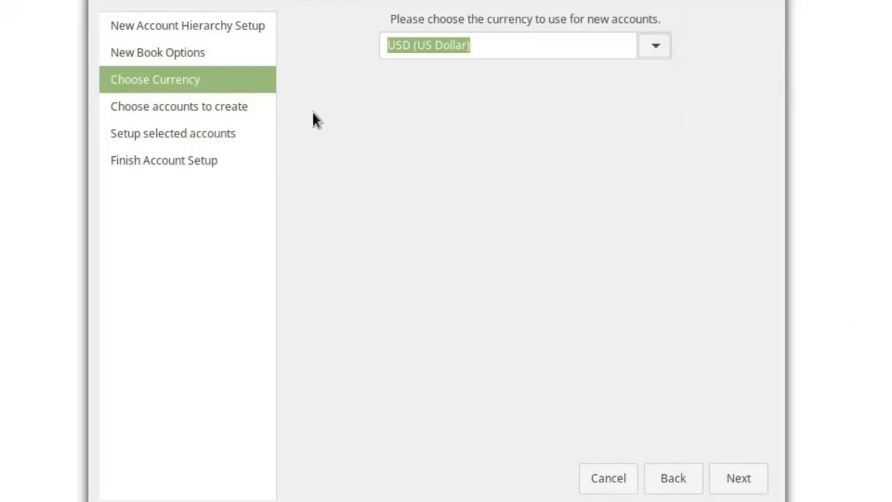
pyautogui.click(749, 486)
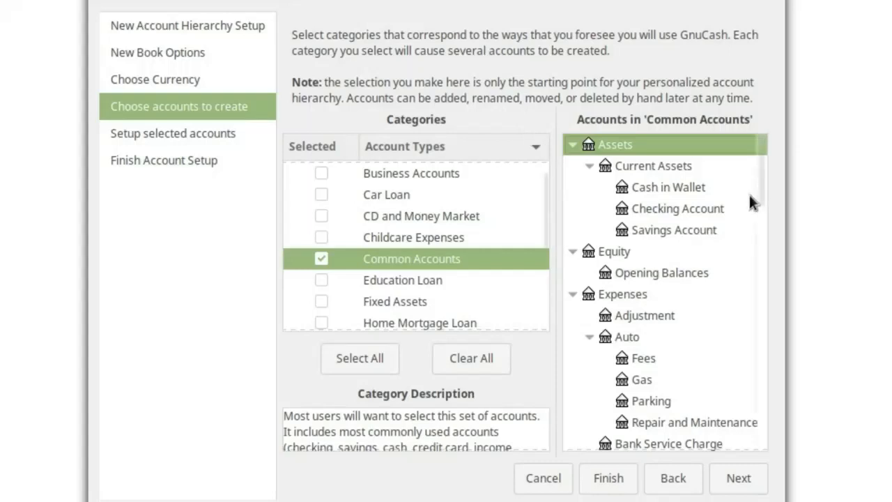
# Select the Business Accounts category and deselect Common Accounts.
pyautogui.moveTo(760, 179); pyautogui.dragTo(806, 113)
pyautogui.scroll(1, 430, 205)
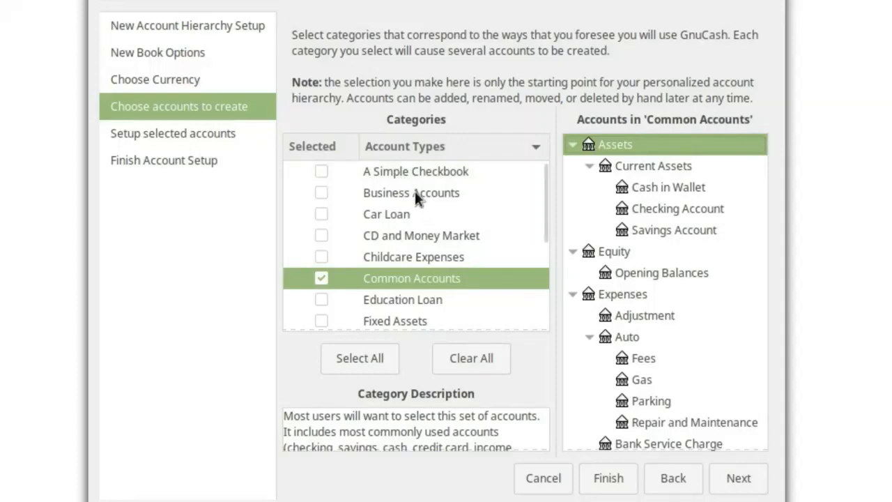
pyautogui.click(322, 192)
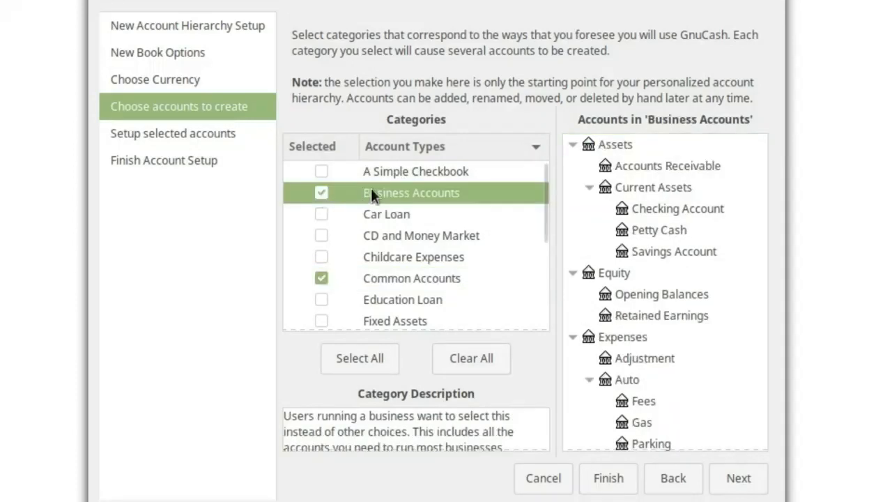
pyautogui.click(320, 277)
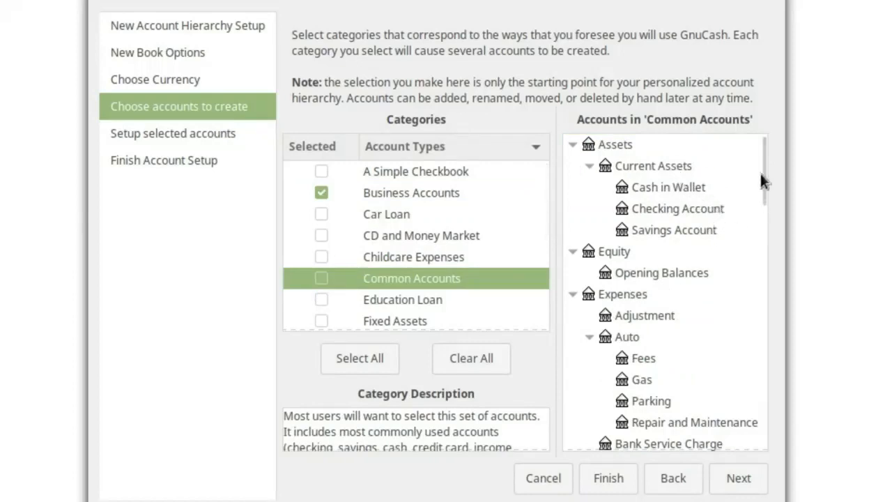
# Look through the accounts in Common Accounts, deselect the Business Accounts category and look through its accounts.
pyautogui.moveTo(763, 179); pyautogui.dragTo(762, 195)
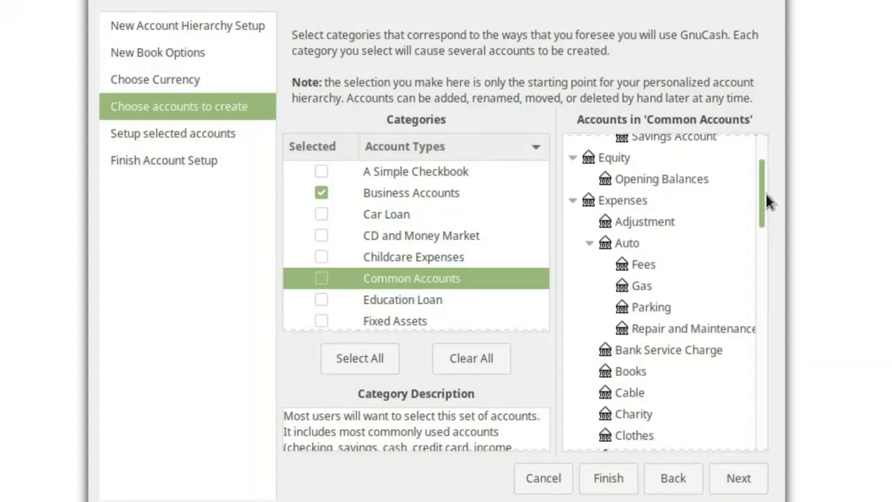
pyautogui.moveTo(765, 194); pyautogui.dragTo(740, 306)
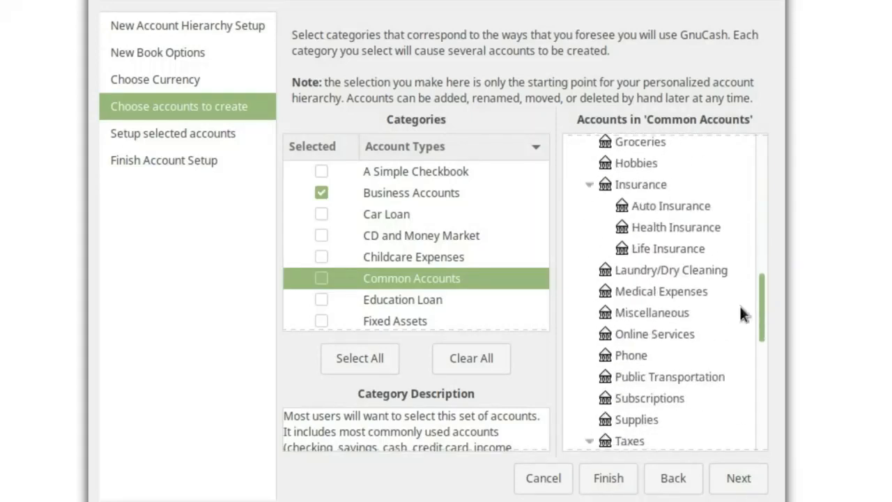
pyautogui.click(319, 193)
pyautogui.click(321, 193)
pyautogui.click(321, 193)
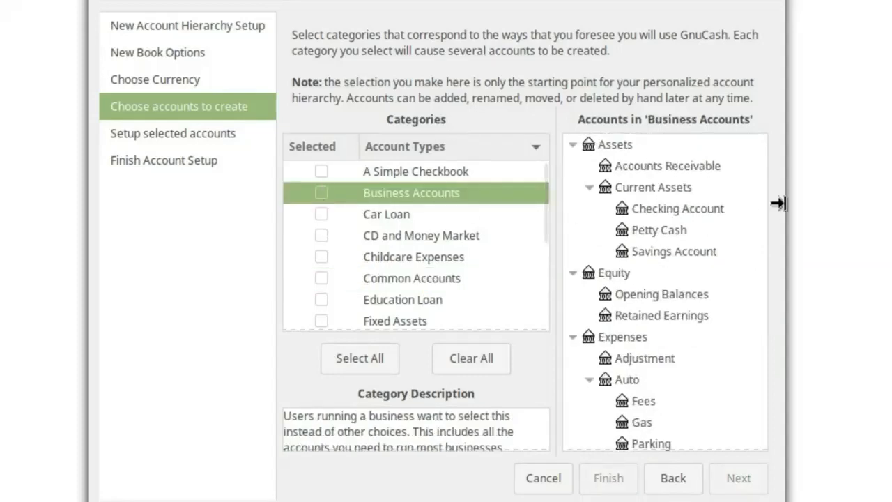
pyautogui.scroll(-10, 704, 244)
pyautogui.scroll(10, 577, 279)
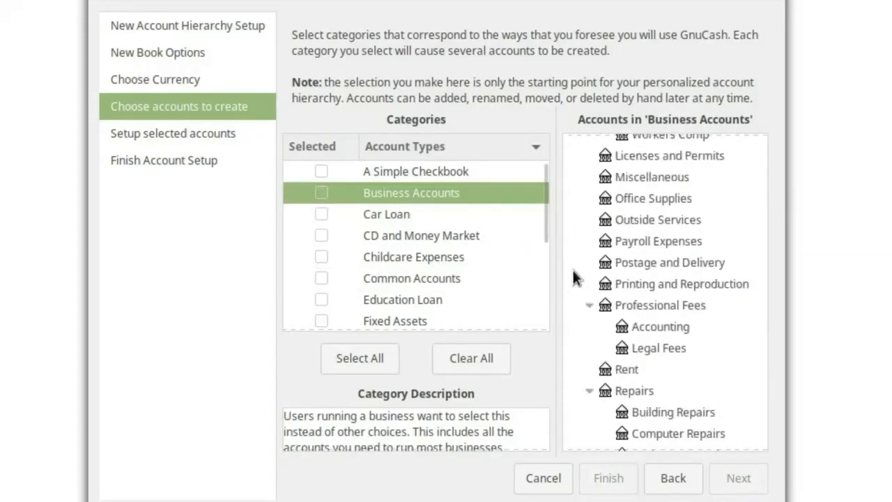
# Preview the accounts in the Car Loan category and look through the other account categories.
pyautogui.click(321, 214)
pyautogui.click(320, 214)
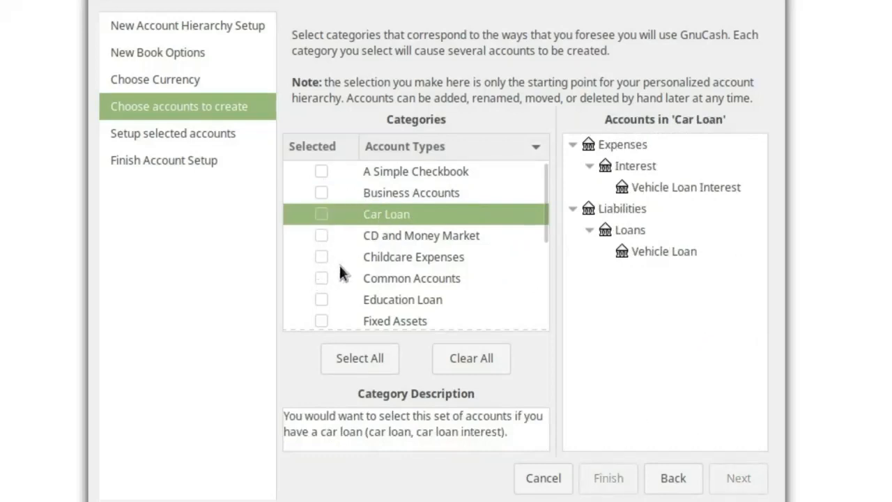
pyautogui.scroll(-5, 340, 271)
pyautogui.scroll(5, 392, 304)
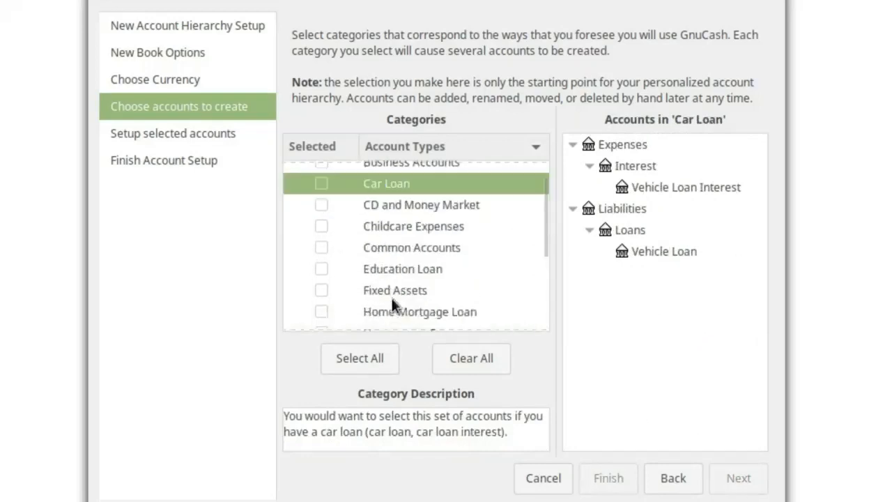
pyautogui.scroll(2, 392, 303)
# Try selecting the Business Accounts category and all account categories at once.
pyautogui.click(320, 193)
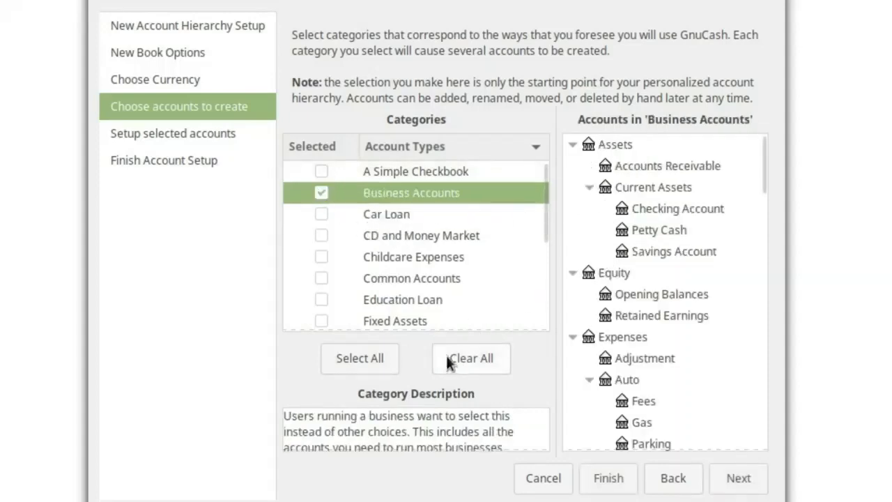
pyautogui.click(321, 193)
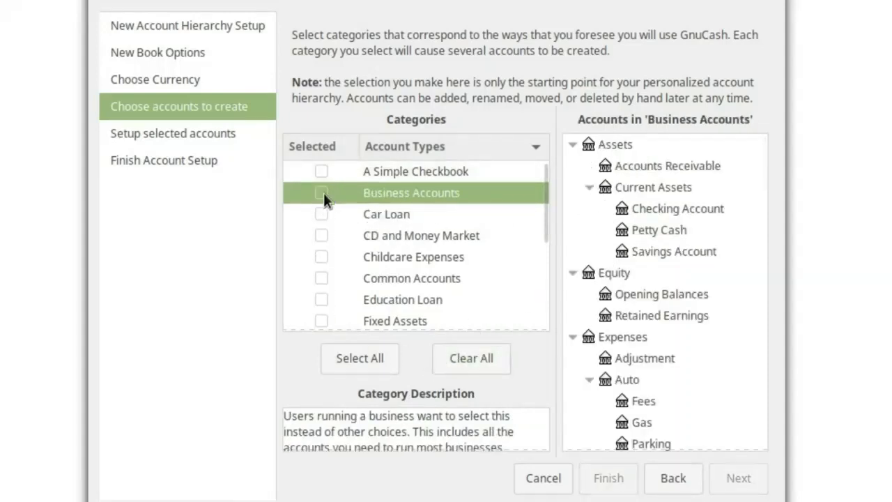
pyautogui.click(322, 193)
pyautogui.click(371, 357)
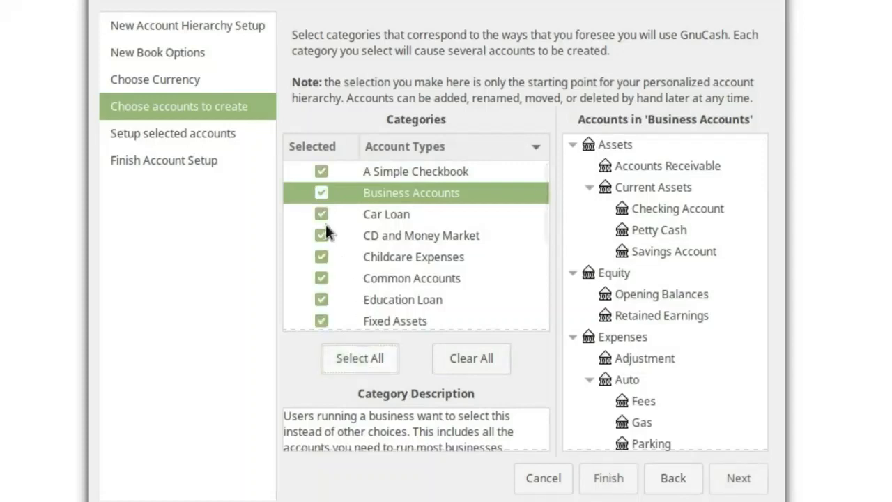
# Clear all categories, select only Business Accounts and continue to the setup of the selected accounts.
pyautogui.click(459, 358)
pyautogui.click(321, 193)
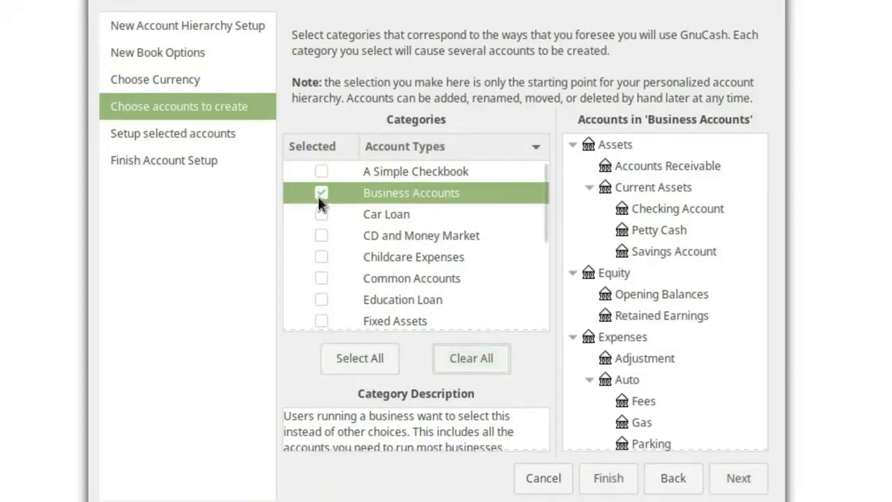
pyautogui.click(320, 193)
pyautogui.click(320, 193)
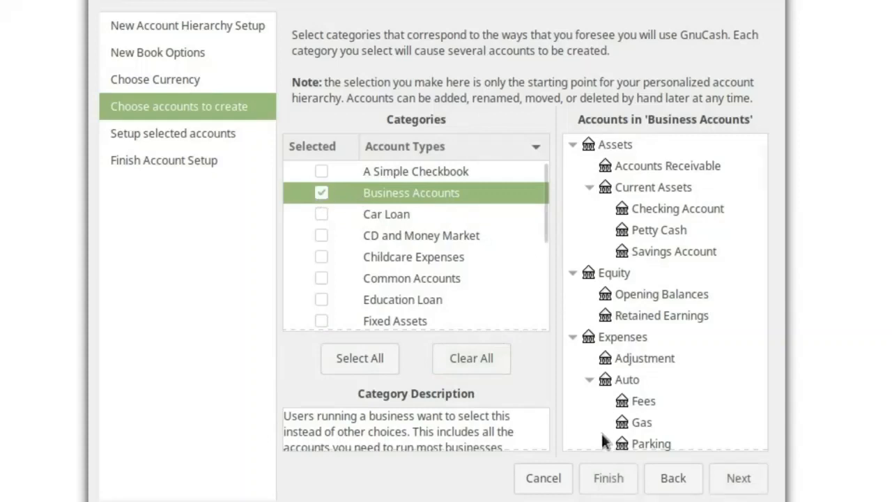
pyautogui.click(730, 482)
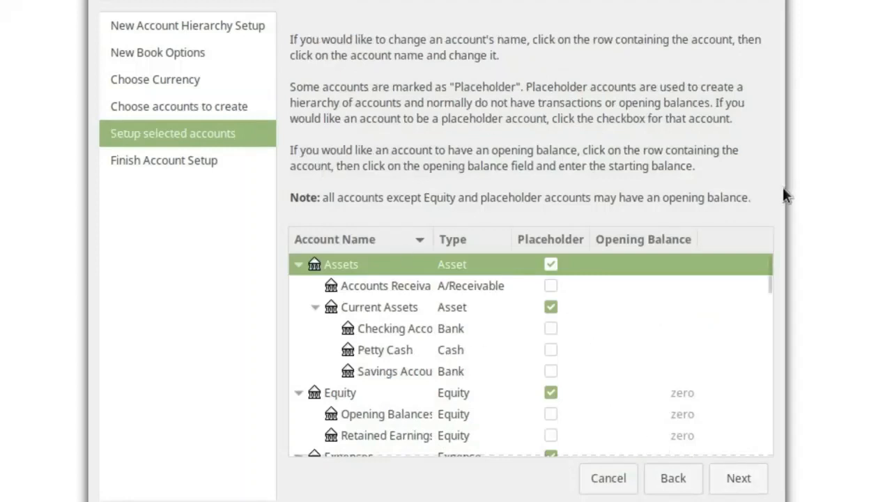
# Enlarge the assistant window and look through the whole list of accounts from Assets to Liabilities.
pyautogui.moveTo(631, 1); pyautogui.dragTo(539, 0)
pyautogui.moveTo(691, 366); pyautogui.dragTo(867, 501)
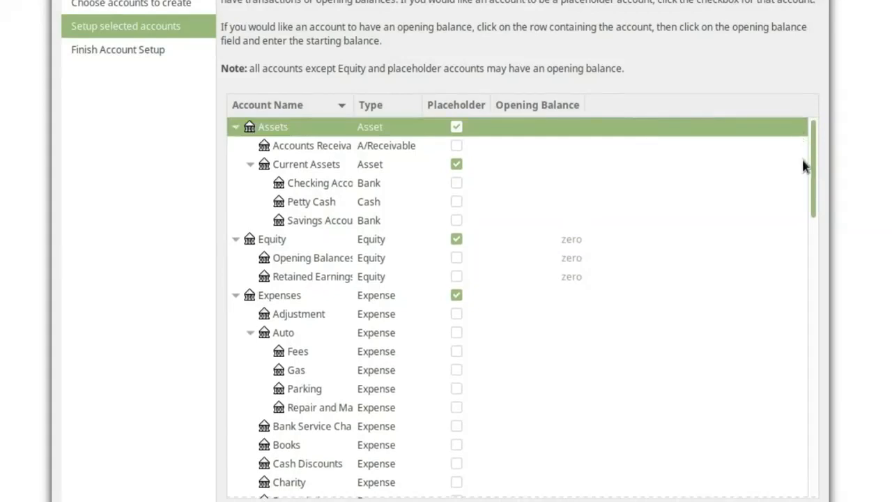
pyautogui.scroll(-1, 801, 168)
pyautogui.scroll(1, 800, 171)
pyautogui.moveTo(810, 199); pyautogui.dragTo(792, 500)
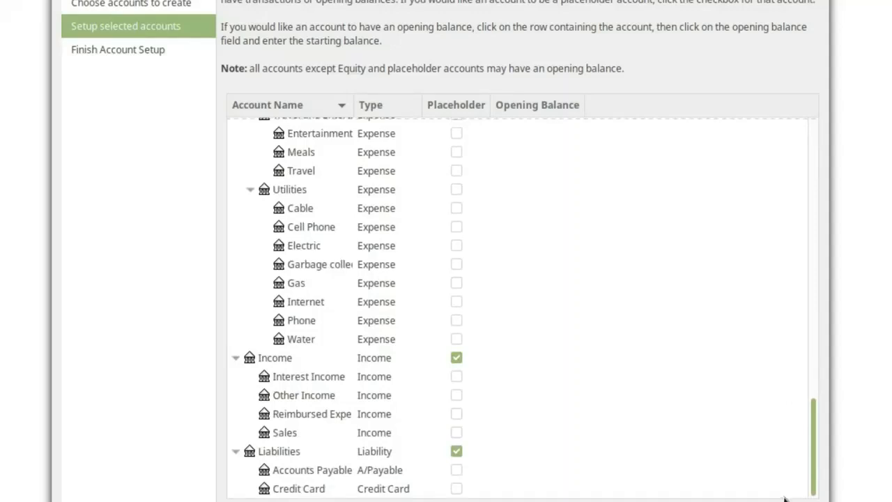
# Mark the Internet account under Utilities as a placeholder and widen the account name column to show full names.
pyautogui.scroll(1, 780, 480)
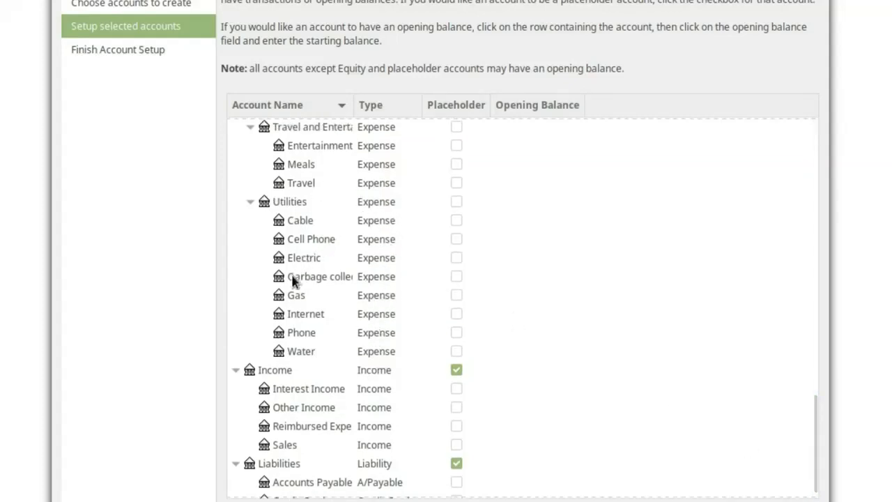
pyautogui.click(456, 315)
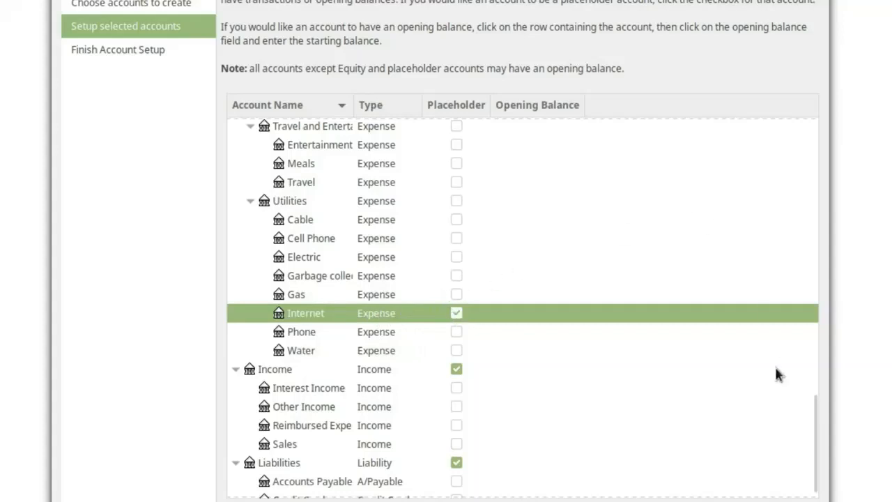
pyautogui.scroll(3, 808, 404)
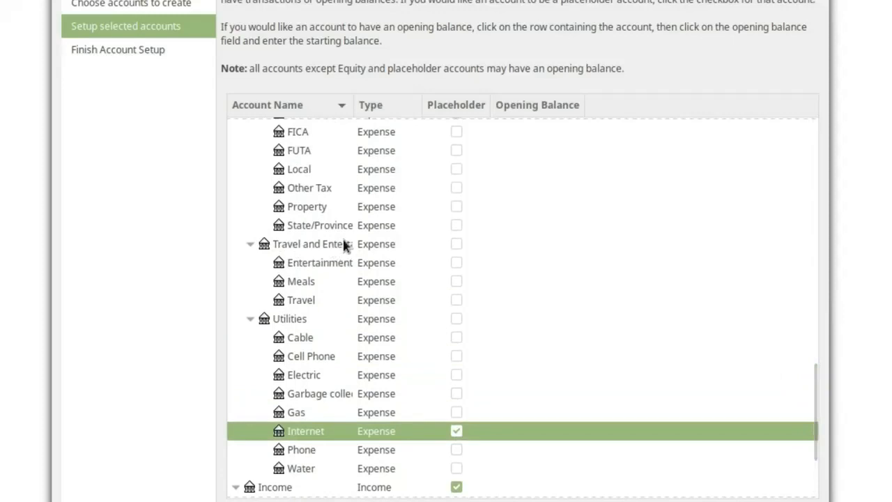
pyautogui.moveTo(355, 103); pyautogui.dragTo(408, 103)
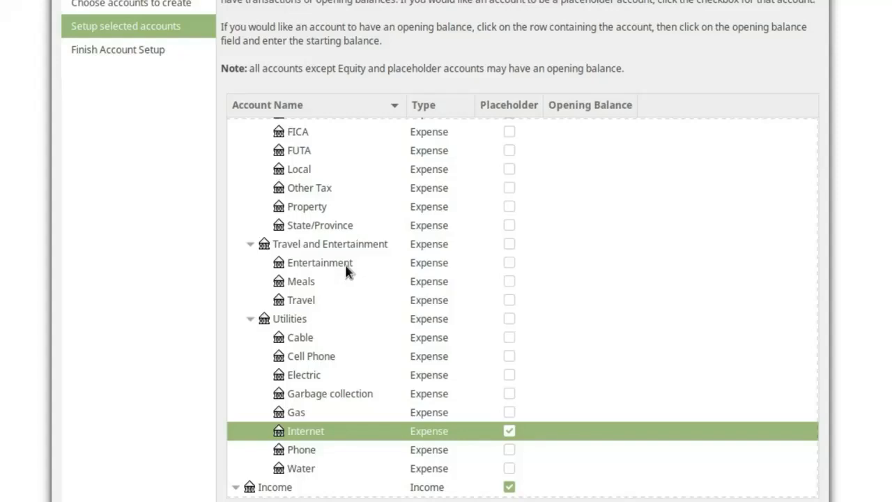
# Mark Travel and Entertainment and its subaccounts Entertainment, Meals and Travel as placeholders.
pyautogui.click(510, 238)
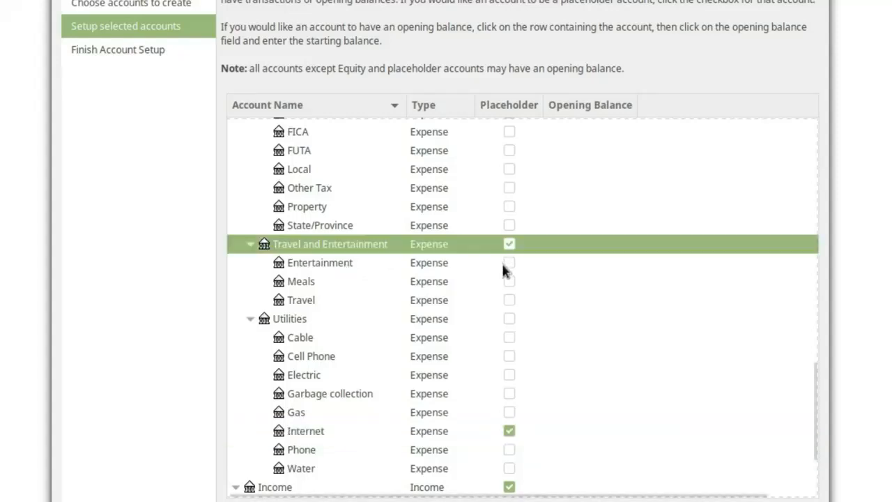
pyautogui.click(509, 263)
pyautogui.click(510, 282)
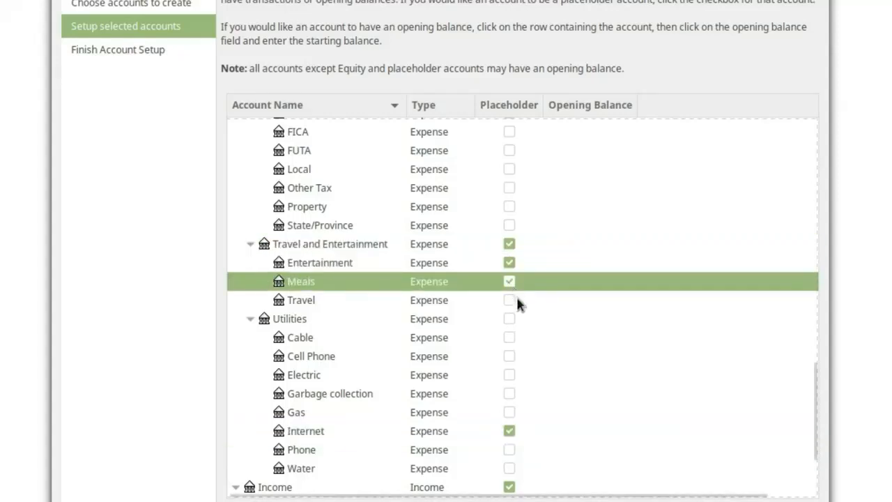
pyautogui.click(509, 299)
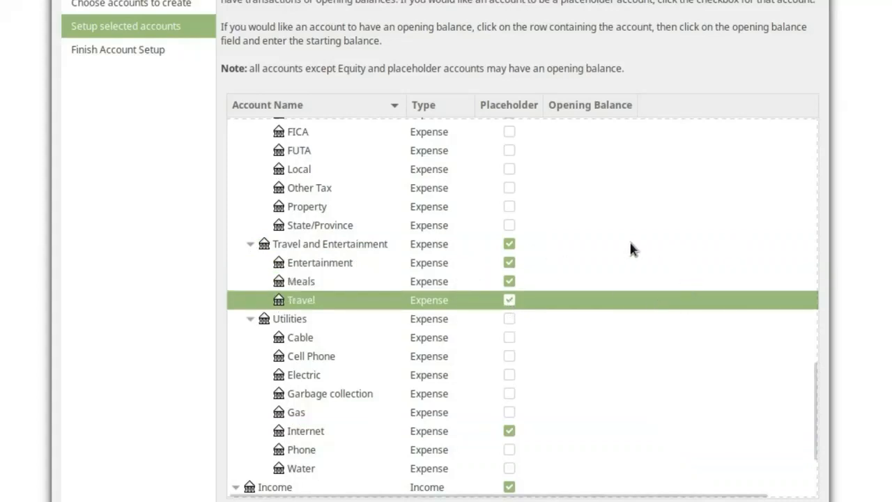
# Try marking the Taxes and FICA expense accounts as placeholders and clear both marks again.
pyautogui.scroll(3, 630, 228)
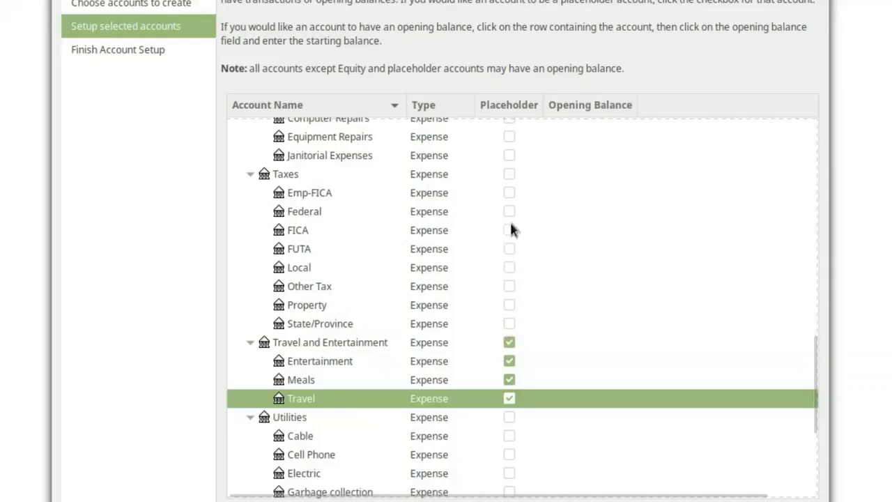
pyautogui.click(510, 173)
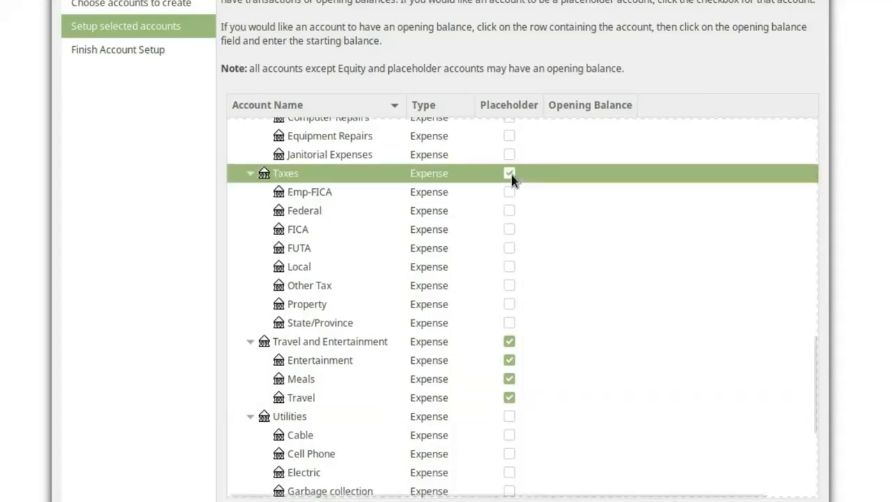
pyautogui.click(507, 231)
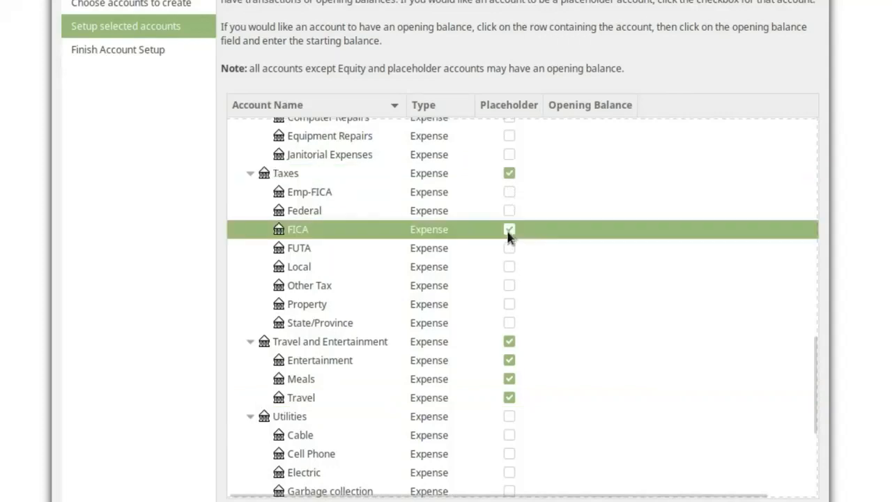
pyautogui.click(510, 174)
pyautogui.scroll(1, 800, 374)
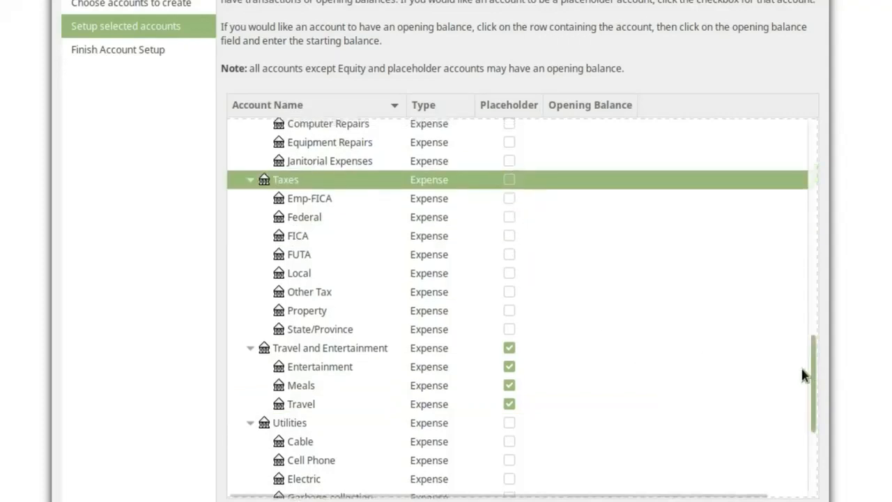
# Try marking the Rent expense account as a placeholder and clear that mark again.
pyautogui.scroll(3, 799, 362)
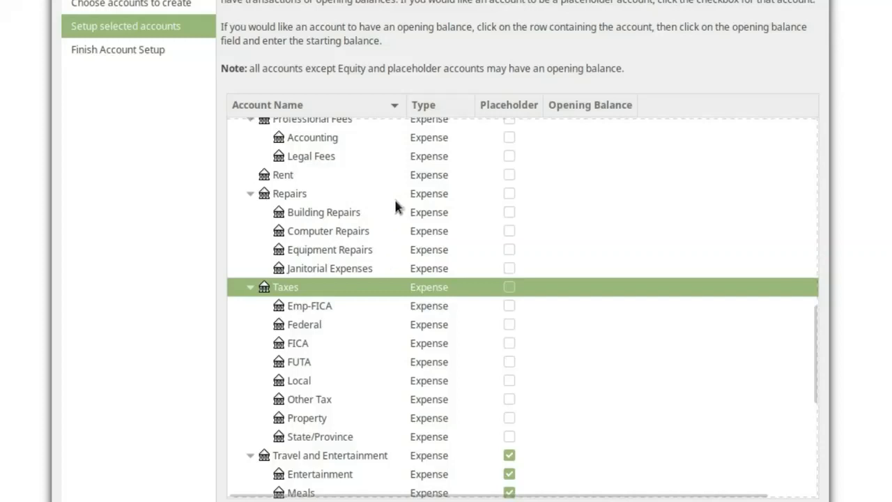
pyautogui.scroll(1, 812, 333)
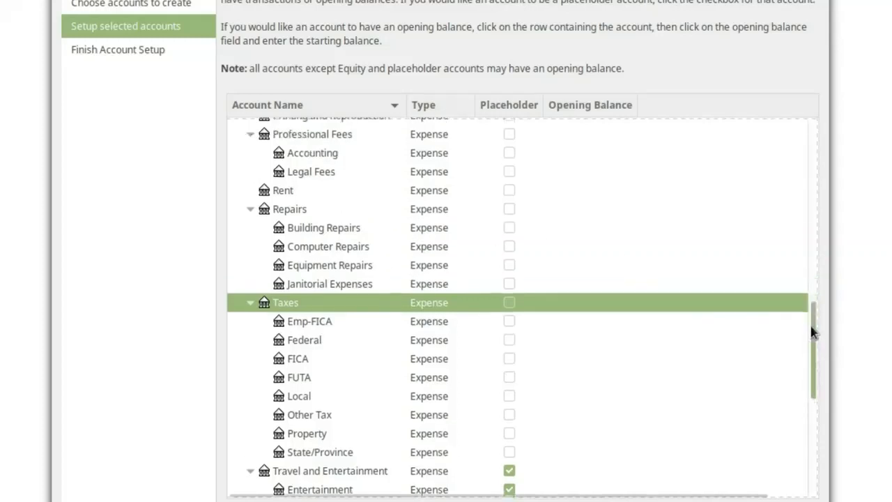
pyautogui.scroll(4, 811, 333)
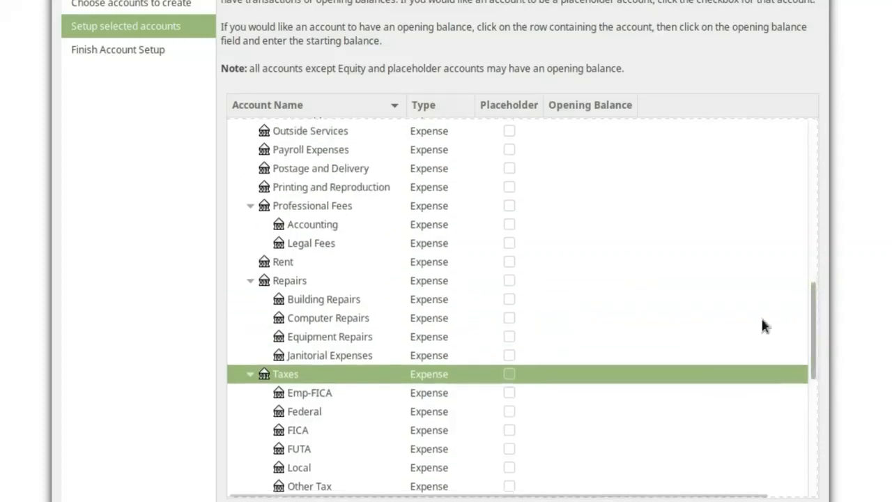
pyautogui.click(512, 262)
pyautogui.scroll(3, 811, 327)
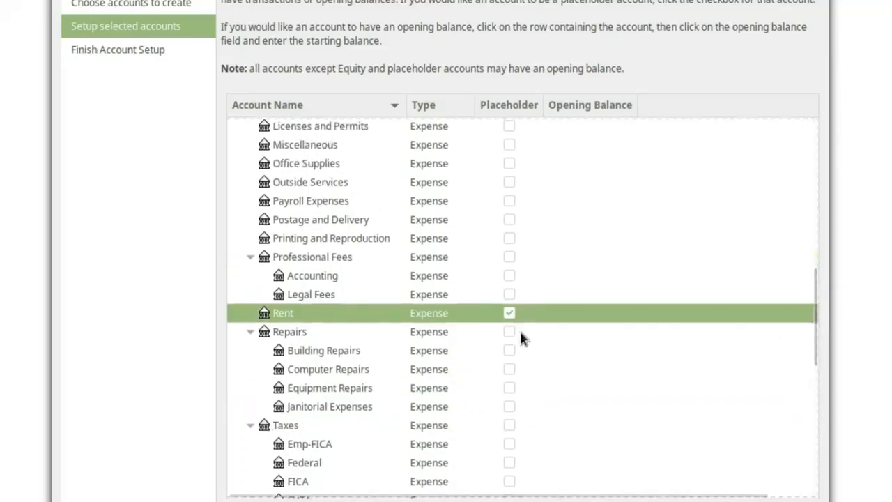
pyautogui.click(509, 313)
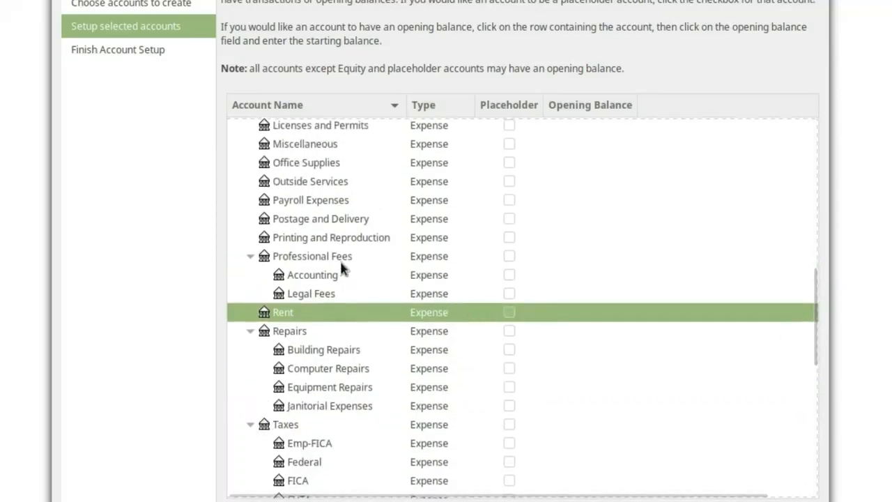
# Mark Professional Fees and its subaccounts Accounting and Legal Fees as placeholders.
pyautogui.click(510, 256)
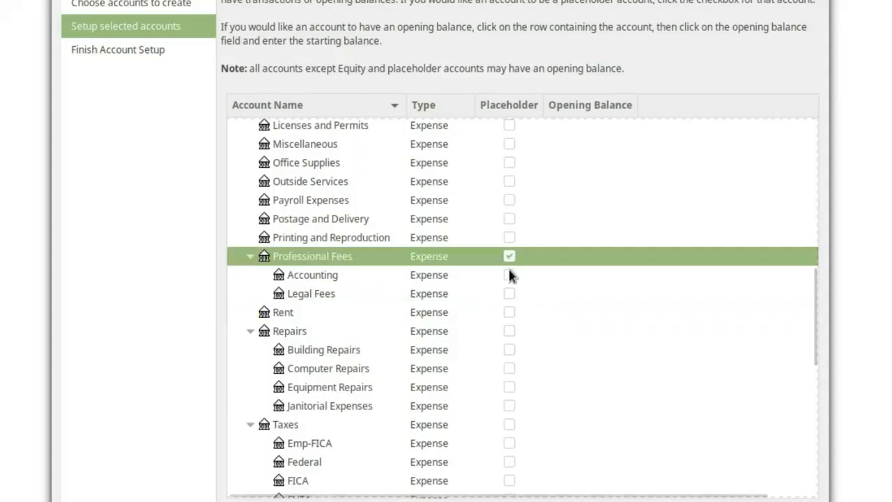
pyautogui.click(508, 275)
pyautogui.click(509, 293)
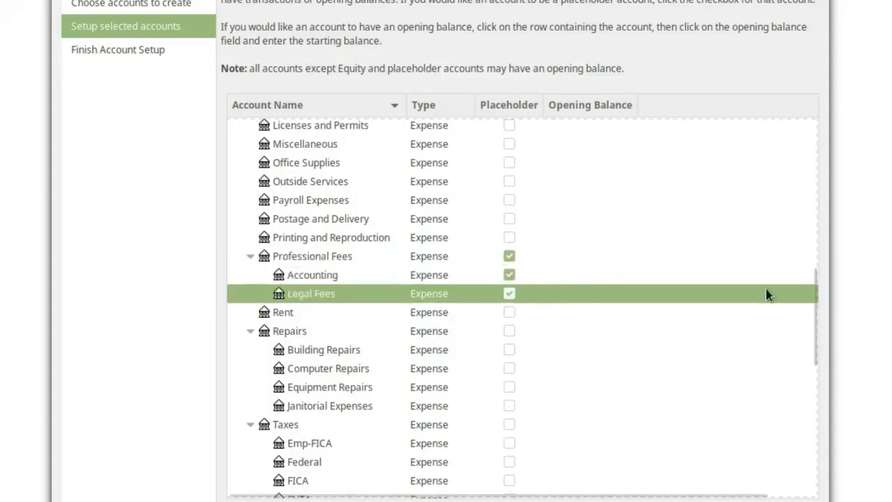
# Mark the expense accounts Postage and Delivery, Printing and Reproduction, Outside Services and Office Supplies as placeholders.
pyautogui.moveTo(812, 334); pyautogui.dragTo(808, 318)
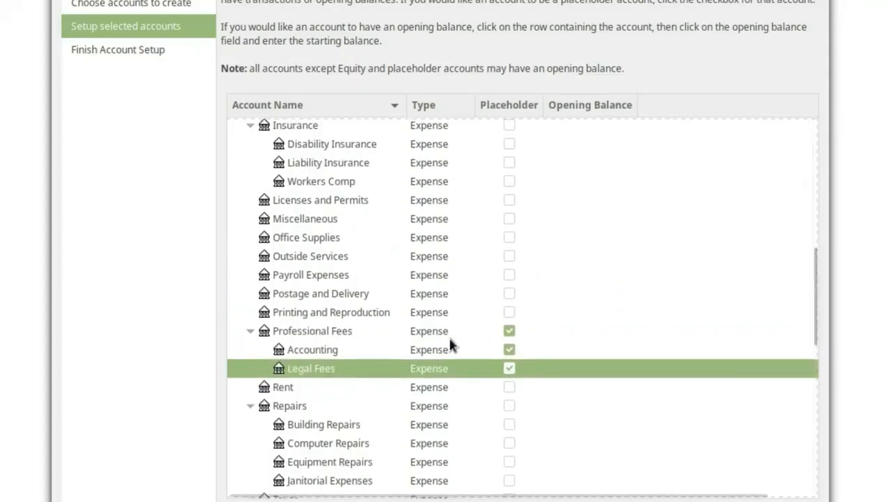
pyautogui.click(509, 293)
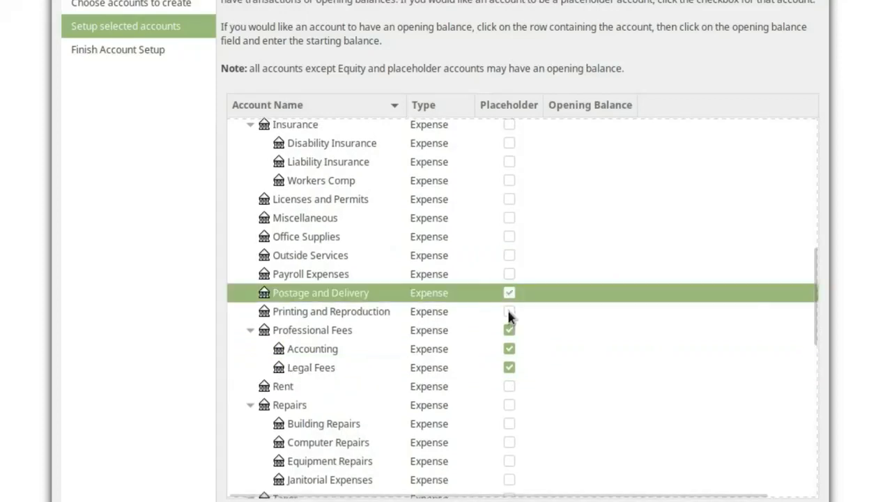
pyautogui.click(509, 312)
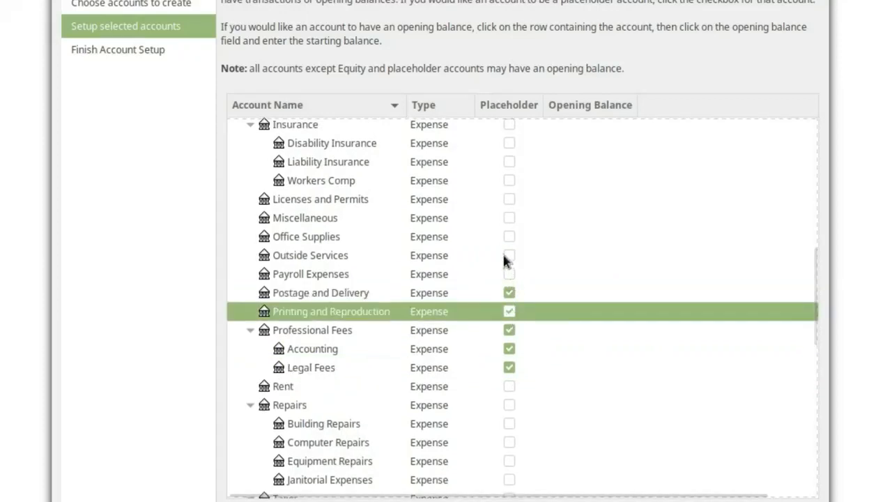
pyautogui.click(505, 256)
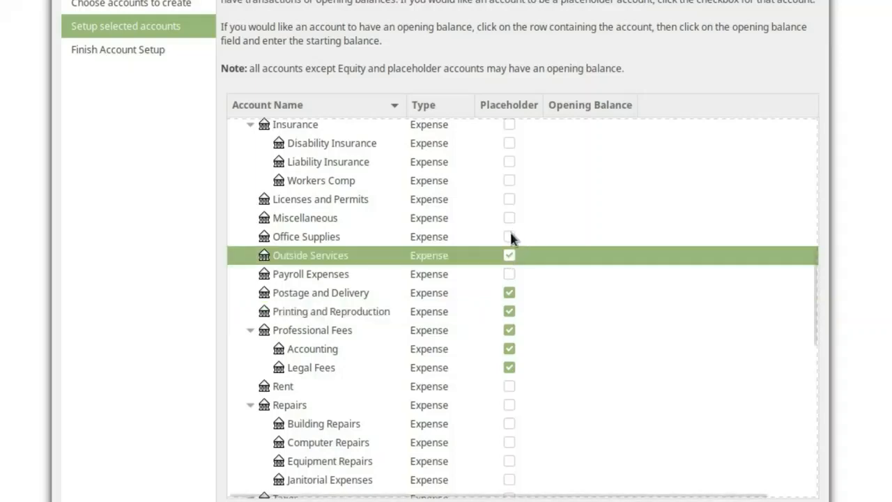
pyautogui.click(510, 235)
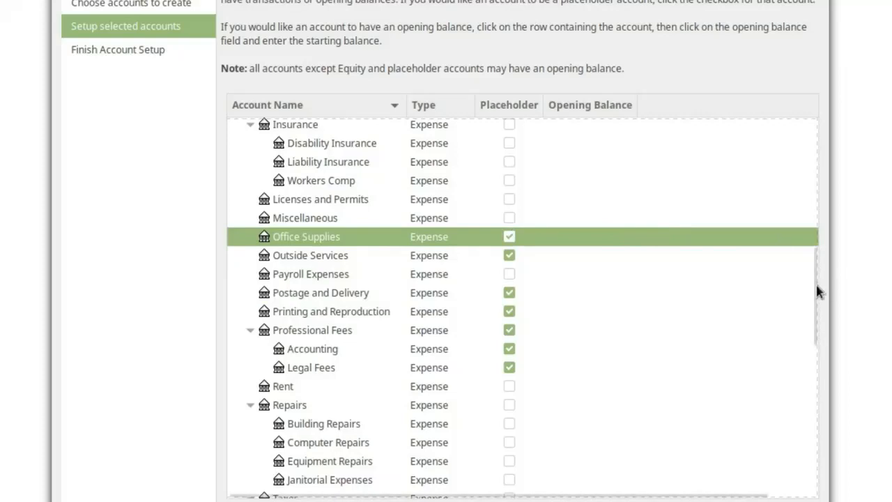
# Mark the expense accounts Education, Dues and Subscriptions, Charity, Books and Bank Service Charge as placeholders.
pyautogui.scroll(4, 813, 282)
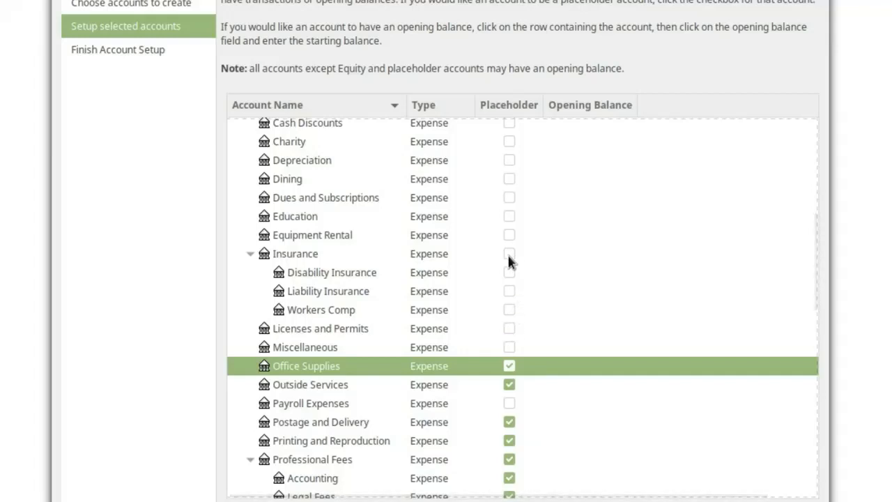
pyautogui.moveTo(812, 284); pyautogui.dragTo(802, 249)
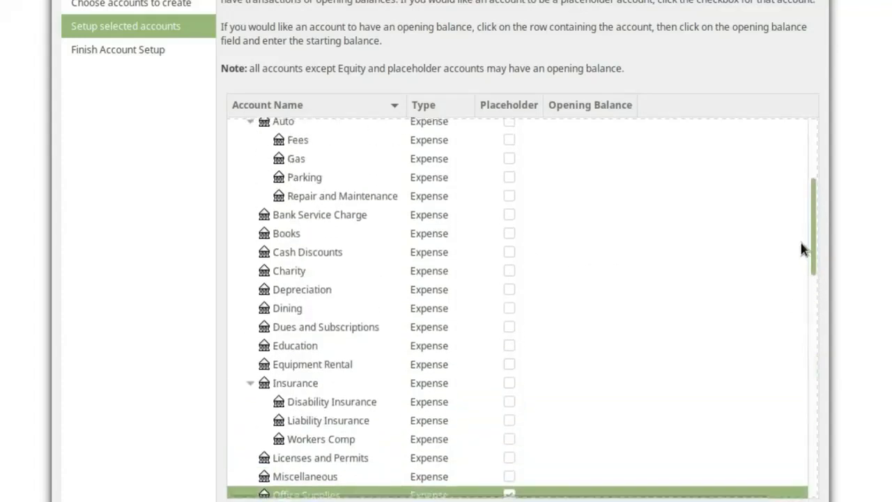
pyautogui.click(507, 346)
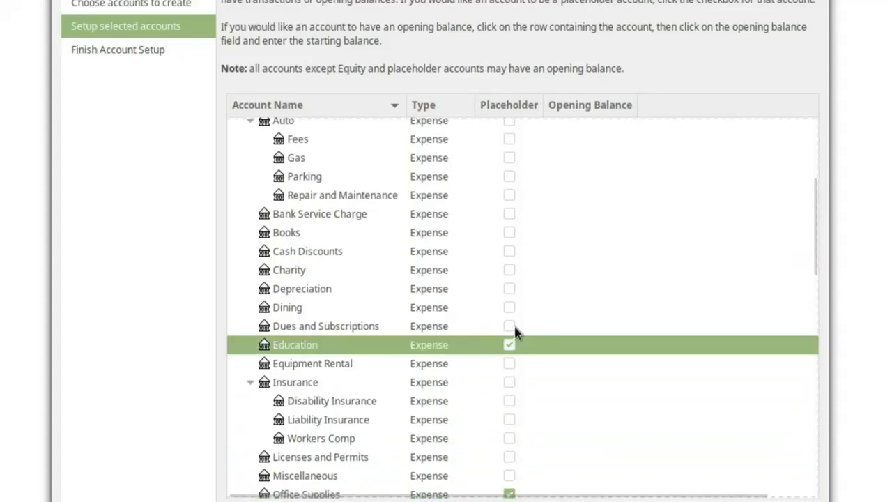
pyautogui.click(513, 325)
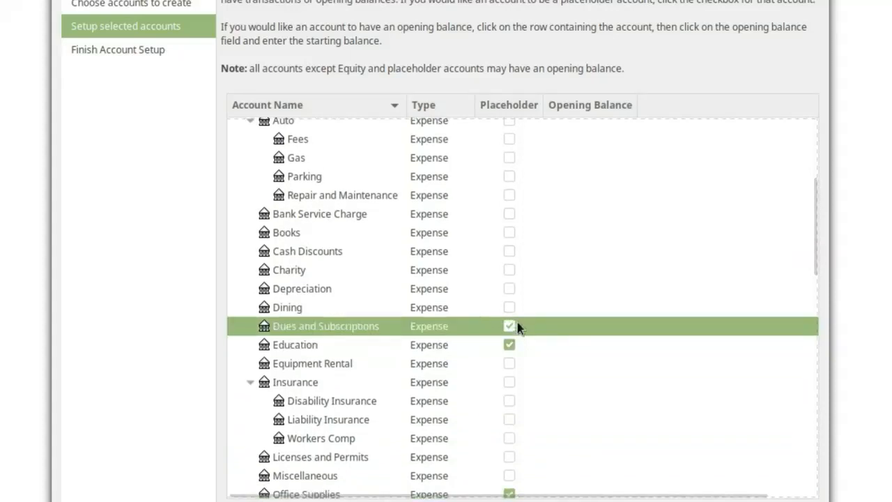
pyautogui.click(508, 272)
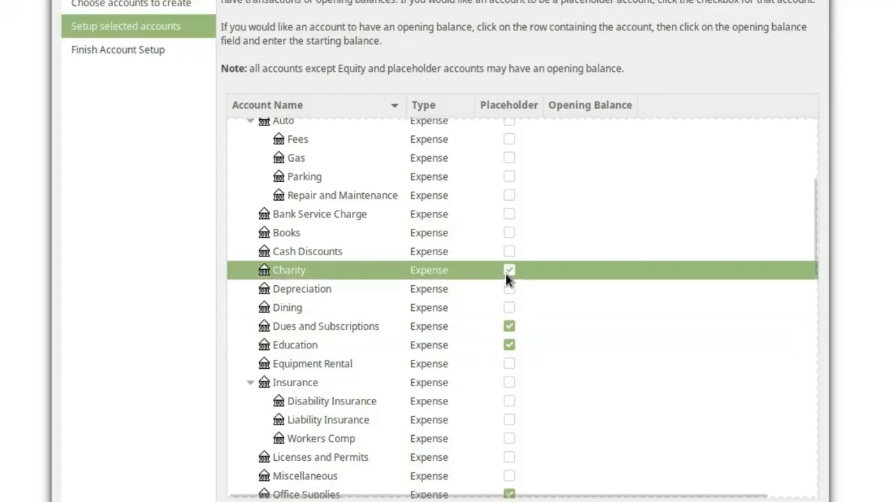
pyautogui.click(508, 232)
pyautogui.click(509, 214)
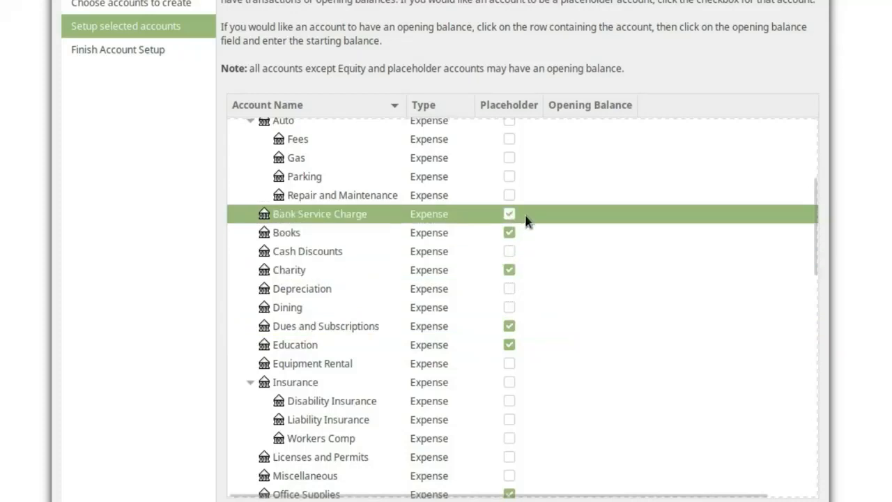
# Mark Accounts Receivable under Assets and Checking Account under Current Assets as placeholders.
pyautogui.scroll(2, 526, 220)
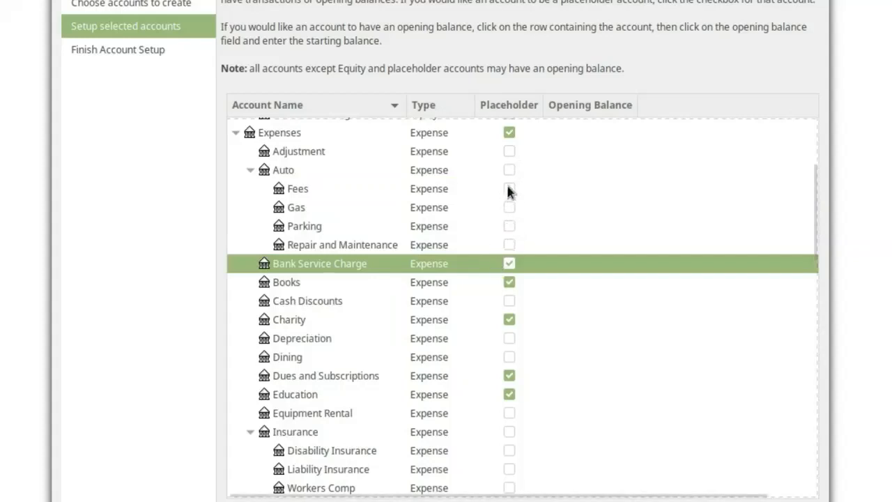
pyautogui.scroll(2, 541, 175)
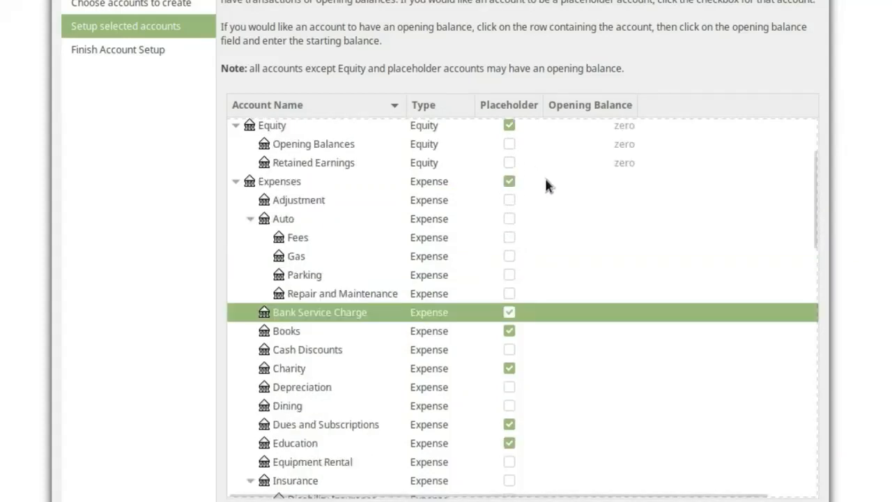
pyautogui.click(807, 200)
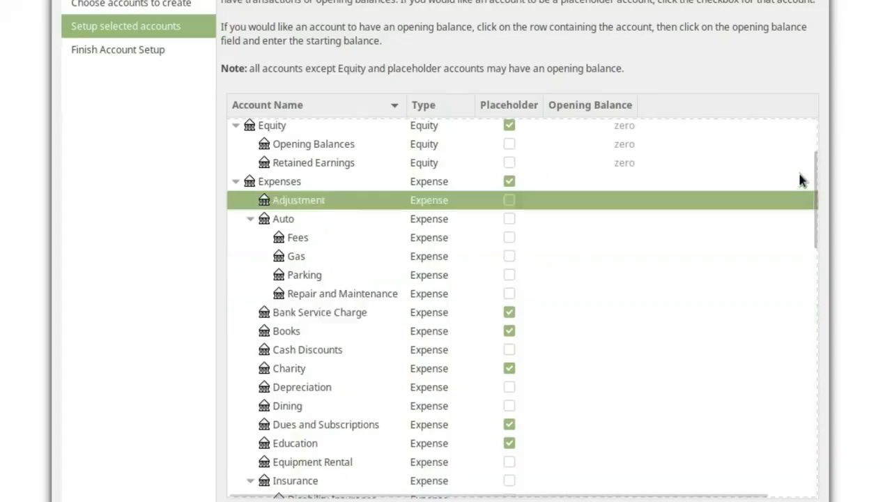
pyautogui.moveTo(810, 207); pyautogui.dragTo(812, 169)
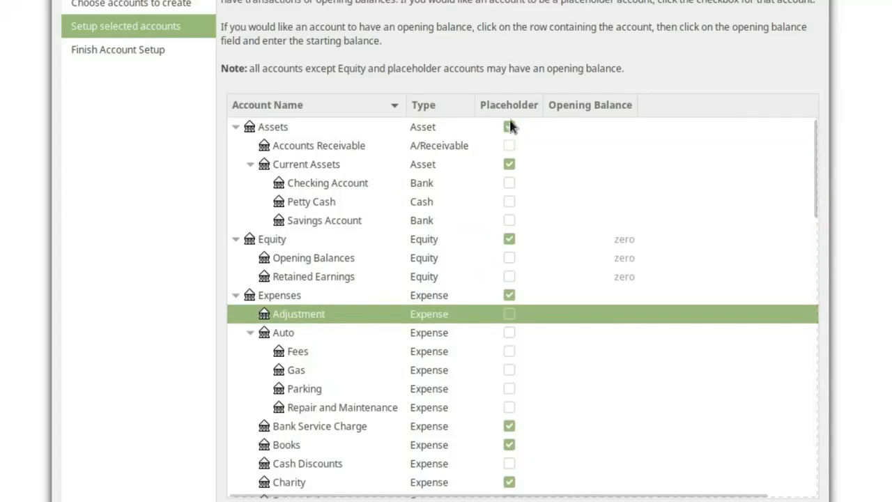
pyautogui.click(509, 144)
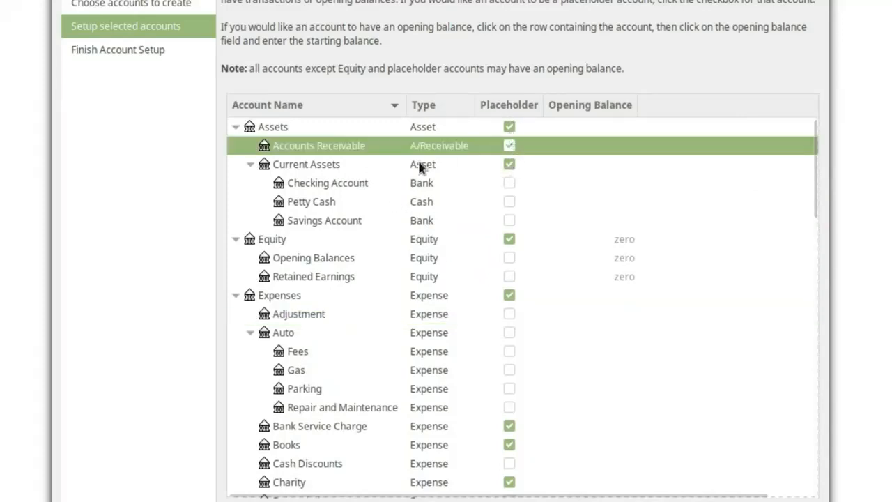
pyautogui.click(509, 183)
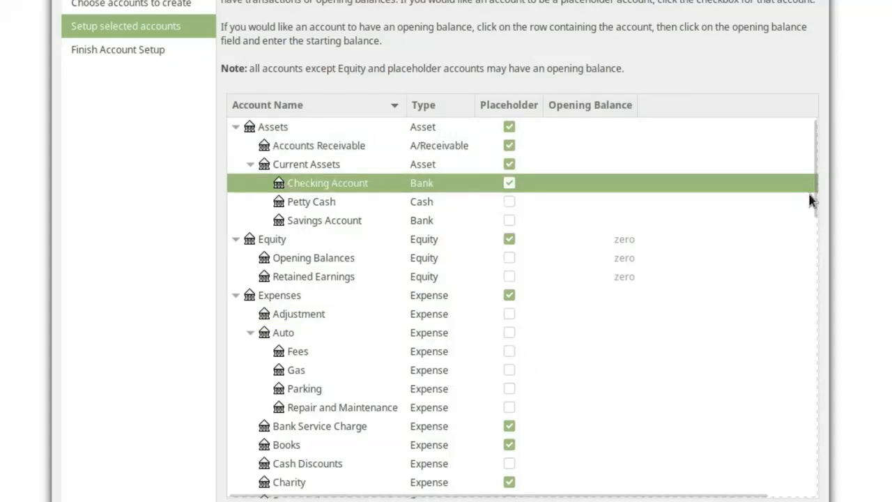
# Mark Interest Income, Other Income, Sales and Accounts Payable as placeholders and finish the account setup.
pyautogui.scroll(-5, 810, 229)
pyautogui.moveTo(802, 273); pyautogui.dragTo(798, 493)
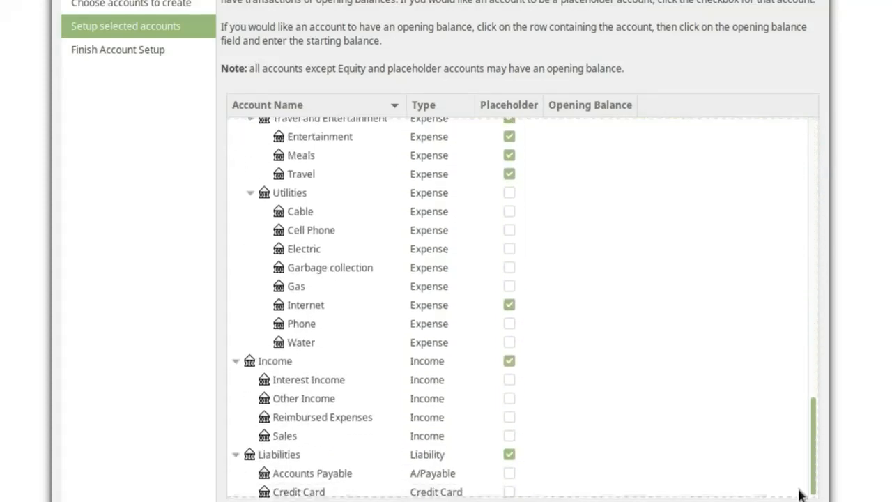
pyautogui.click(511, 377)
pyautogui.click(509, 396)
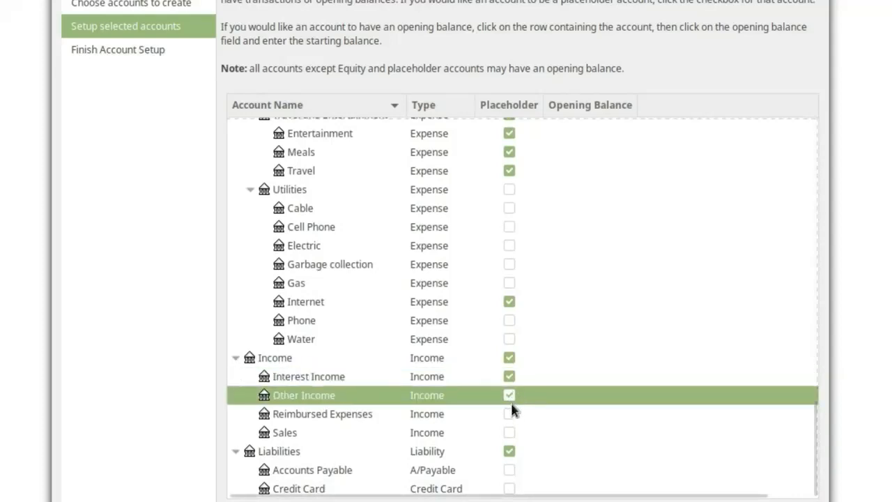
pyautogui.click(508, 433)
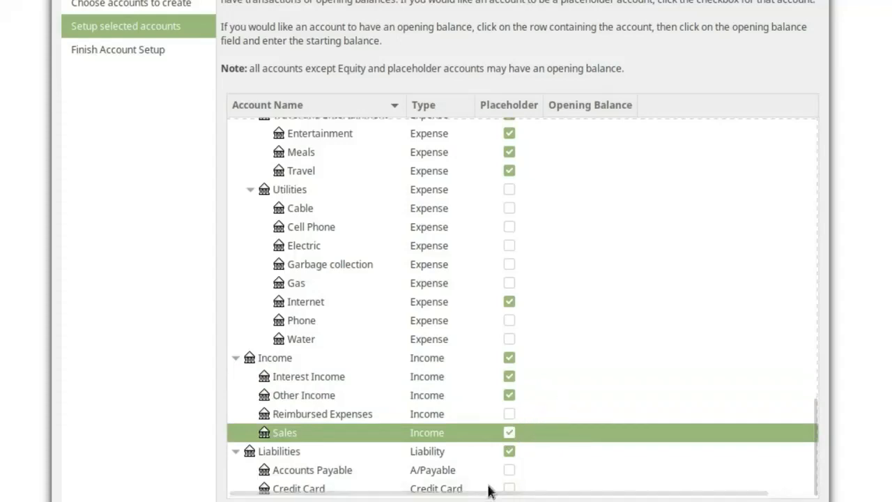
pyautogui.click(509, 471)
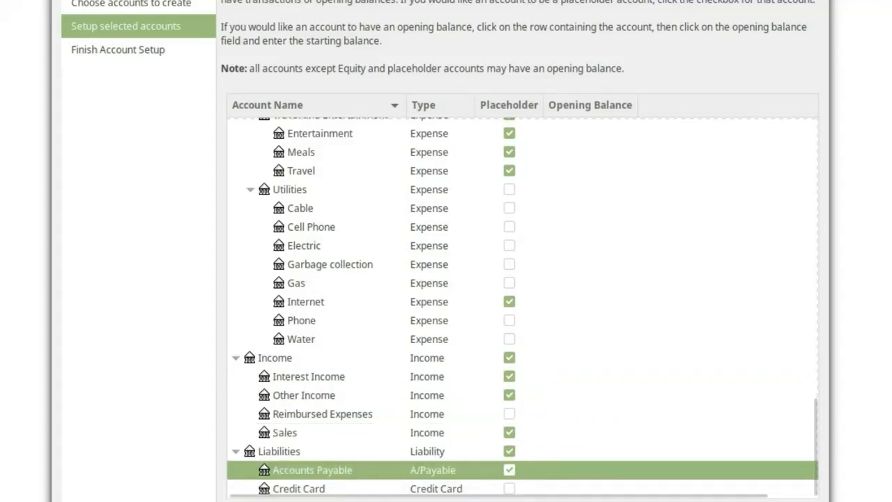
pyautogui.click(752, 500)
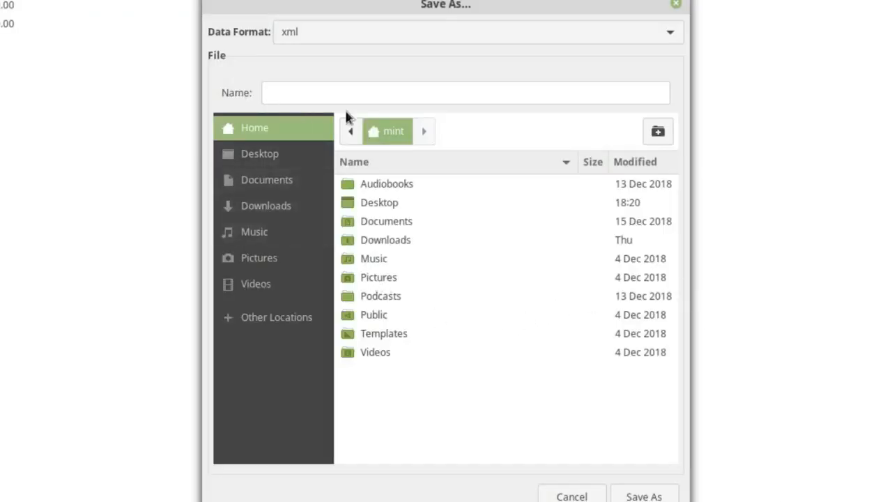
# Create a folder named gnucash inside Documents as the save location for the book.
pyautogui.click(269, 179)
pyautogui.click(390, 184)
pyautogui.rightClick(412, 255)
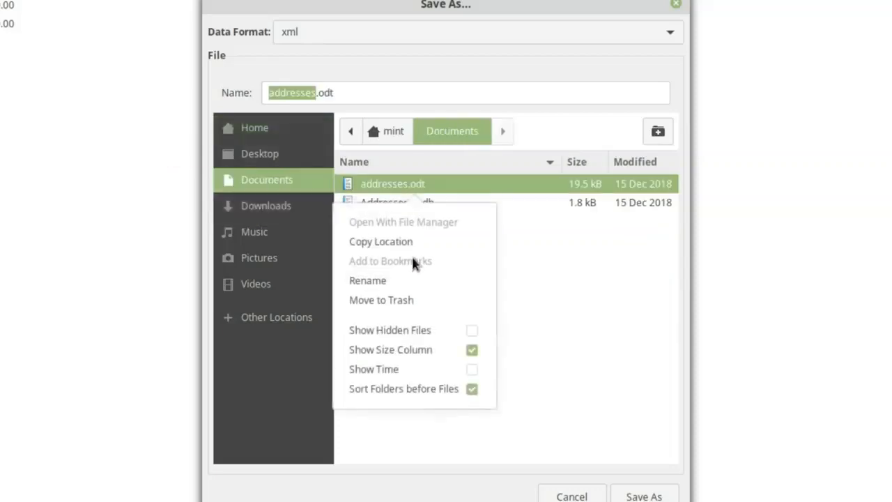
pyautogui.click(583, 253)
pyautogui.click(657, 133)
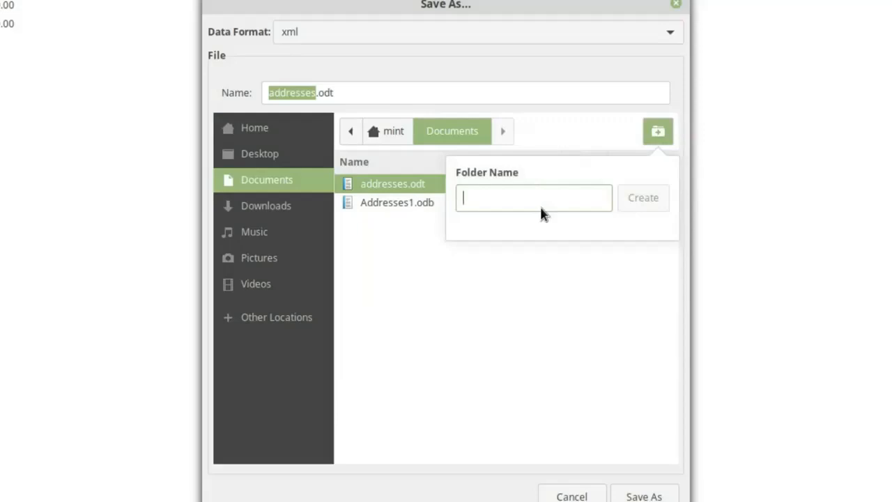
pyautogui.write('gnucash')
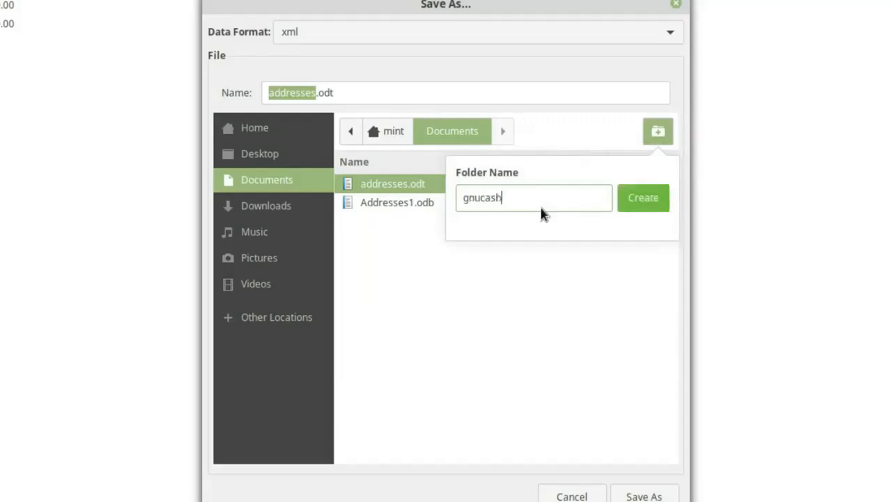
pyautogui.click(621, 200)
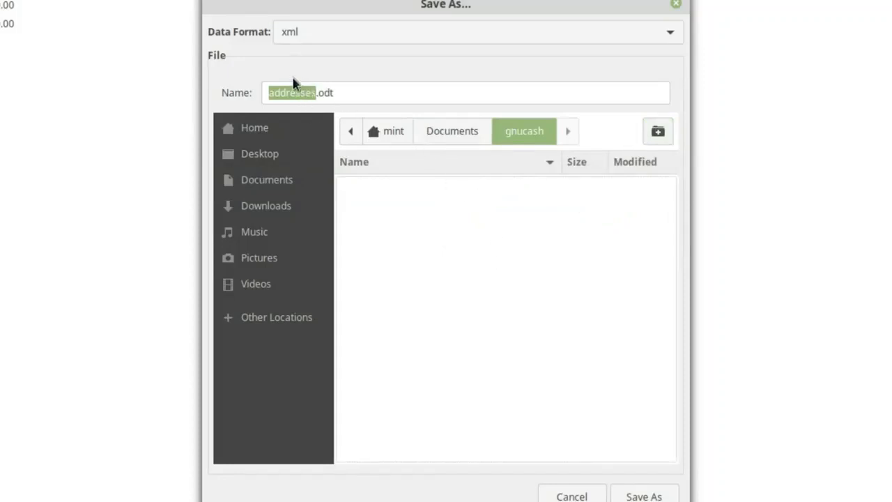
# Save the book in the gnucash folder in xml format under the name ournewcorp.
pyautogui.click(370, 97)
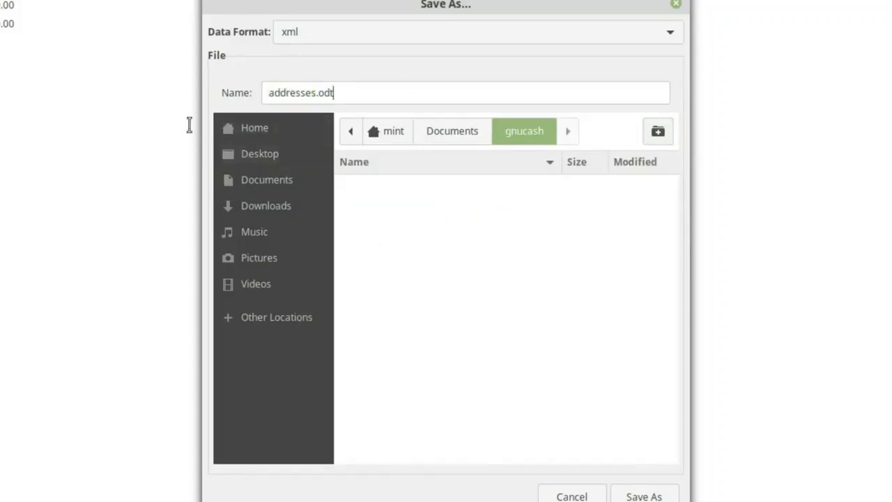
pyautogui.hotkey('ctrl', 'a')
pyautogui.press('BackSpace')
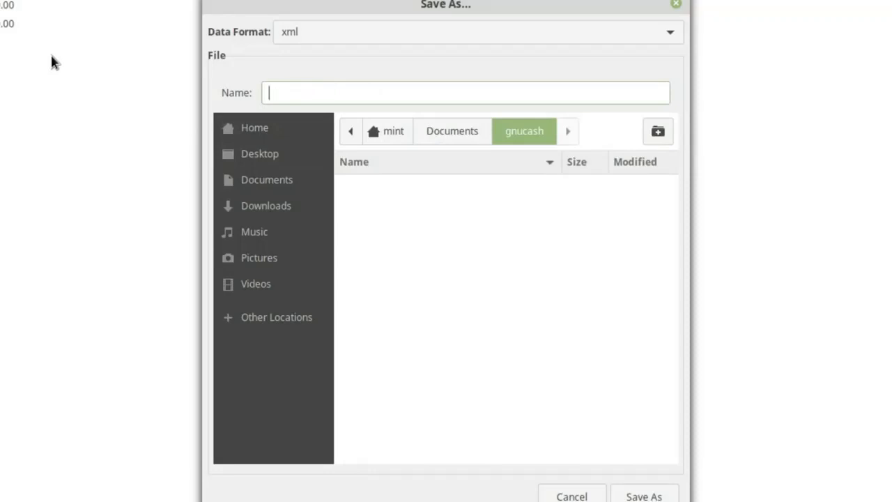
pyautogui.write('ournewcorp')
pyautogui.click(659, 496)
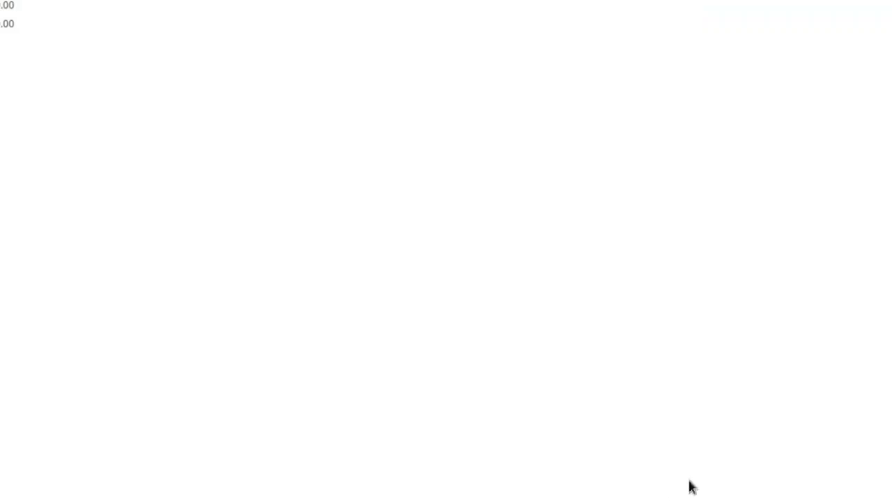
# Switch to the file manager, inspect the saved ournewcorp.gnucash file in Documents/gnucash, and close the file manager window.
pyautogui.click(85, 496)
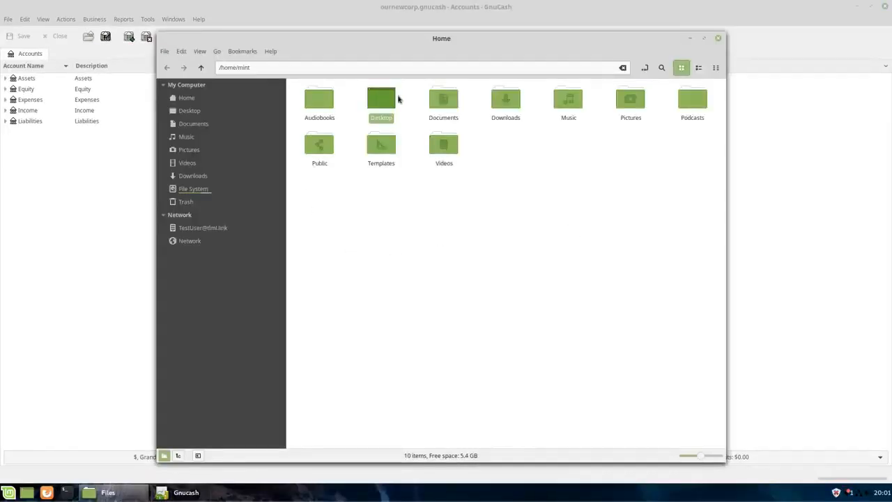
pyautogui.click(390, 98)
pyautogui.doubleClick(441, 101)
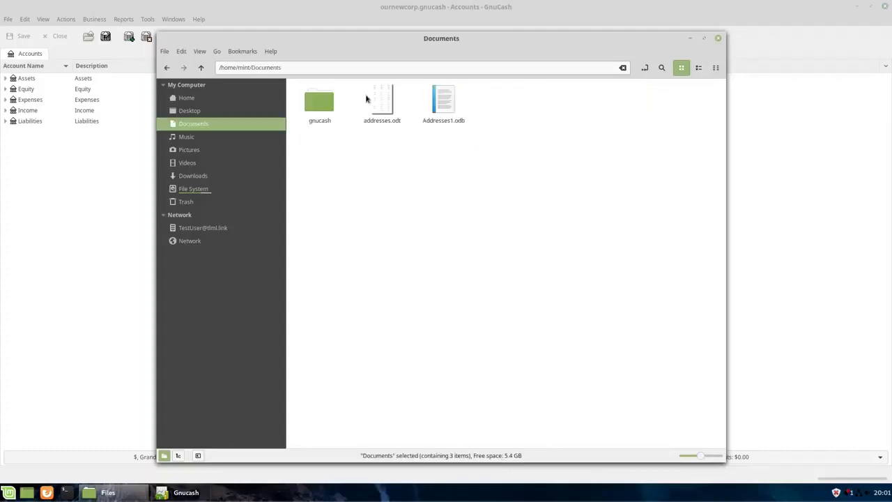
pyautogui.doubleClick(319, 104)
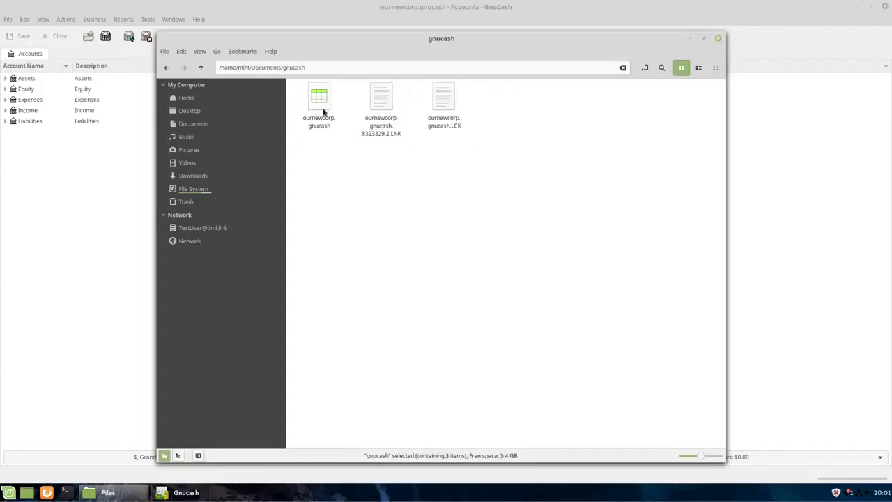
pyautogui.click(320, 103)
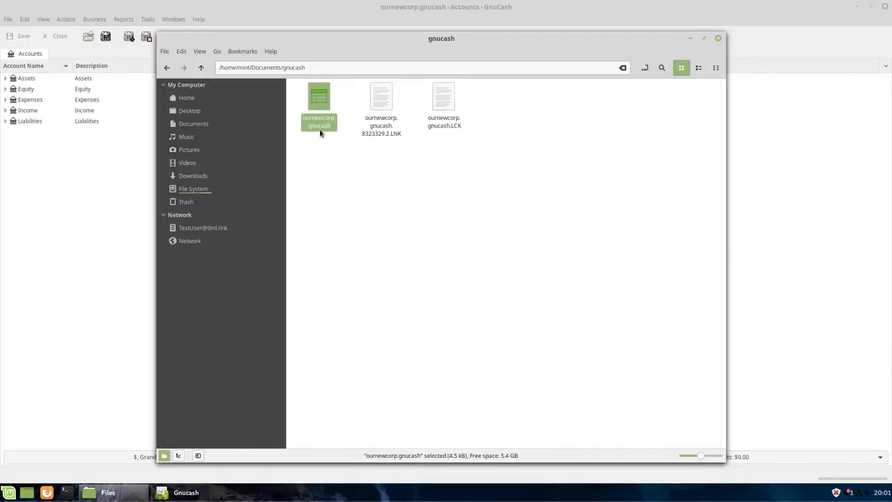
pyautogui.click(719, 39)
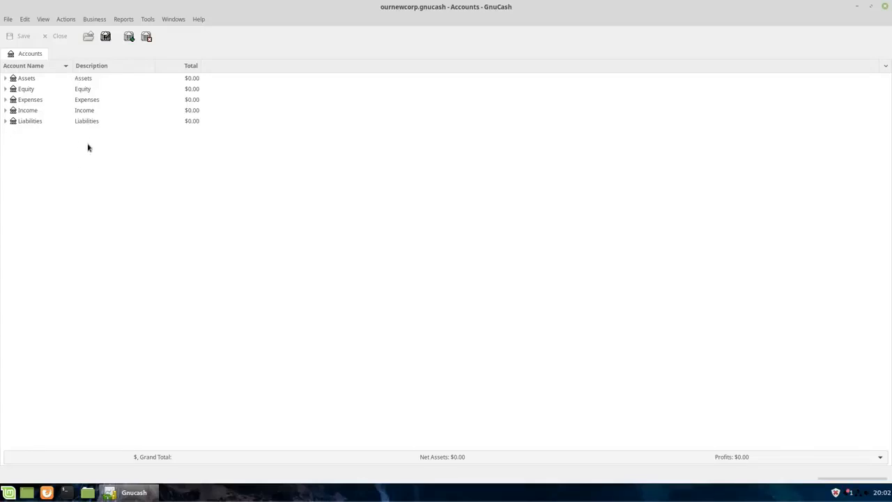
pyautogui.click(102, 20)
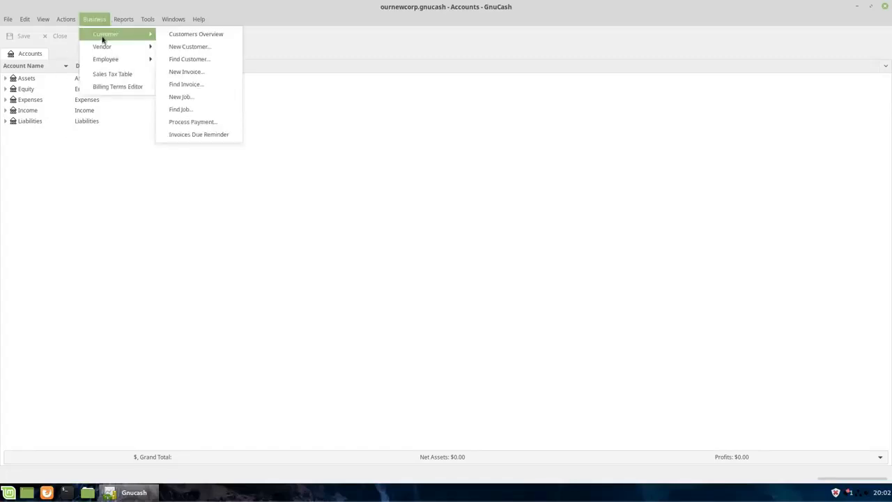
pyautogui.moveTo(107, 51)
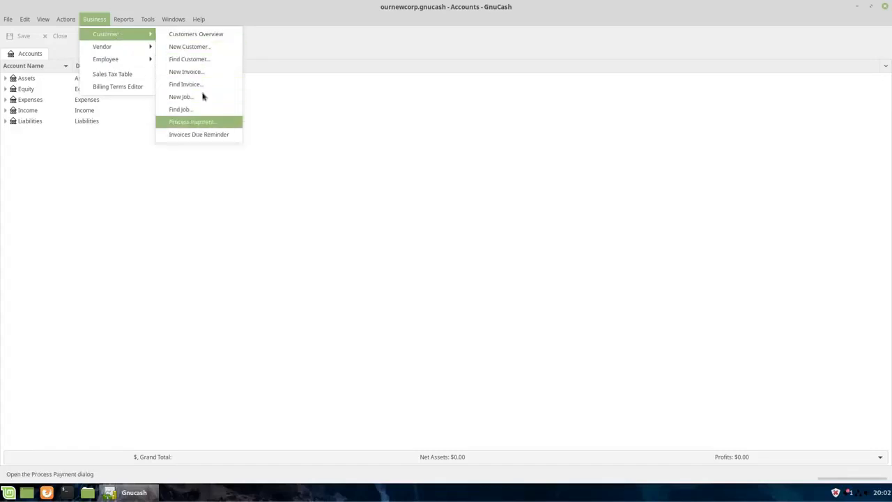
pyautogui.click(294, 195)
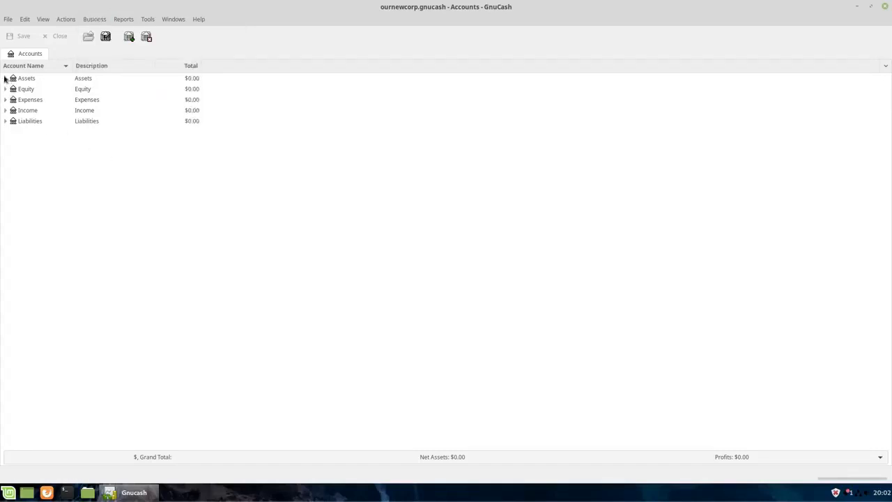
# Review the subaccounts under Assets, Current Assets, Equity, Expenses, Income and Liabilities, collapsing the account tree when done.
pyautogui.click(5, 78)
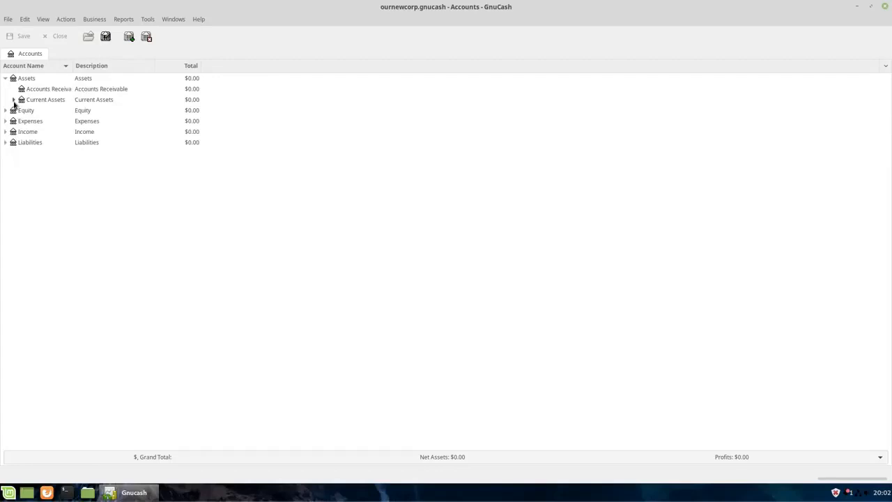
pyautogui.click(13, 99)
pyautogui.click(5, 142)
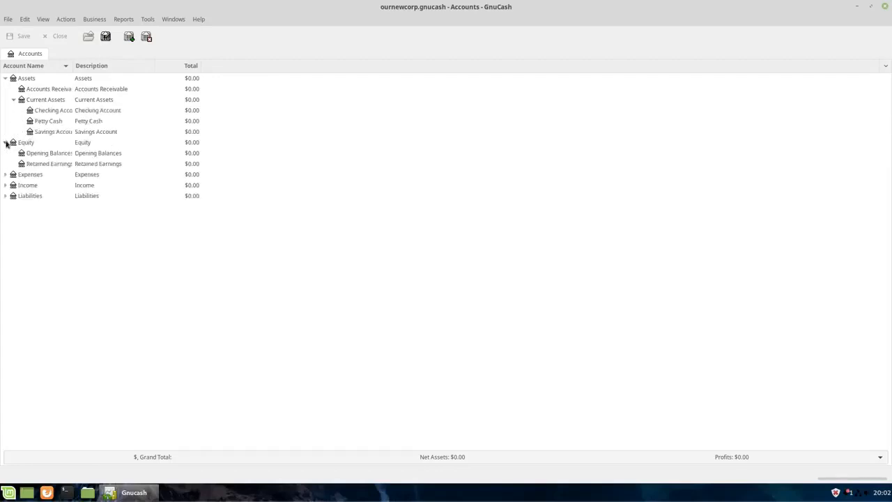
pyautogui.click(5, 176)
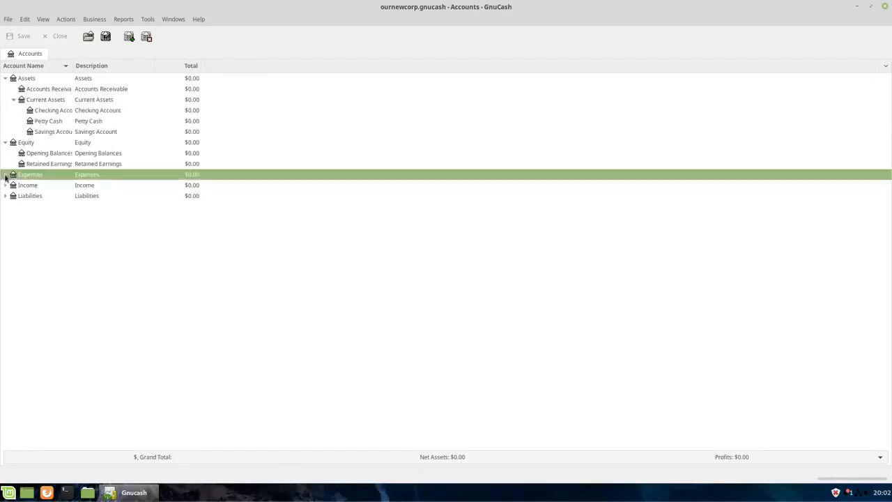
pyautogui.click(6, 175)
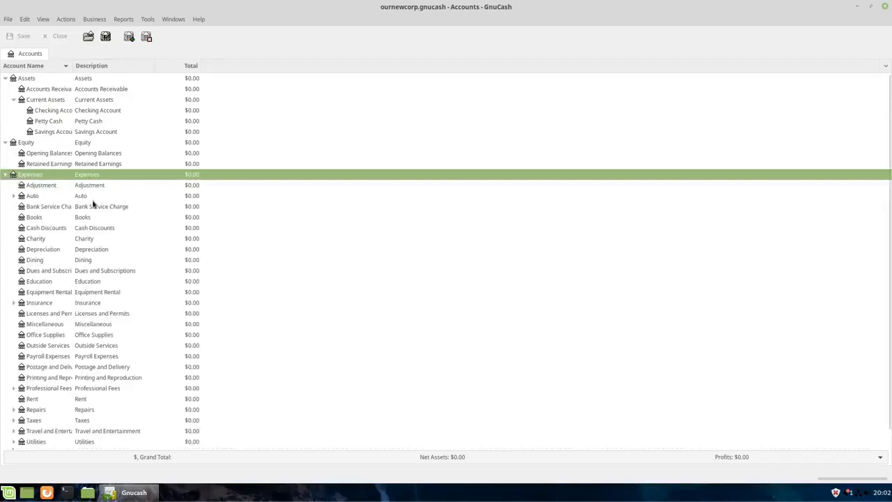
pyautogui.scroll(-1, 53, 267)
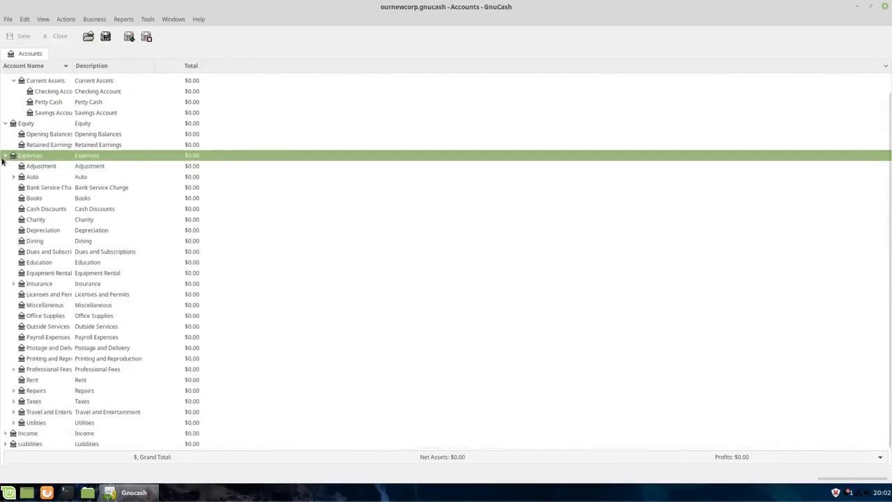
pyautogui.click(4, 156)
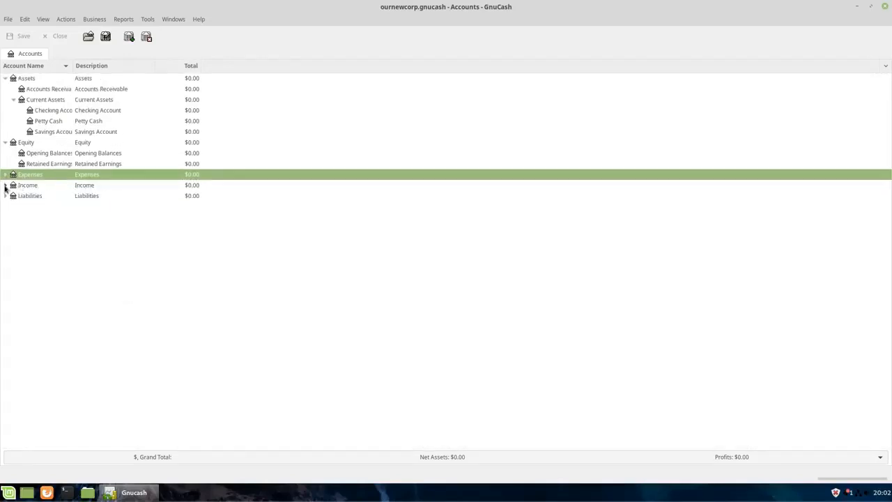
pyautogui.click(5, 185)
pyautogui.click(5, 185)
pyautogui.click(5, 195)
pyautogui.click(5, 196)
pyautogui.click(5, 143)
pyautogui.click(4, 78)
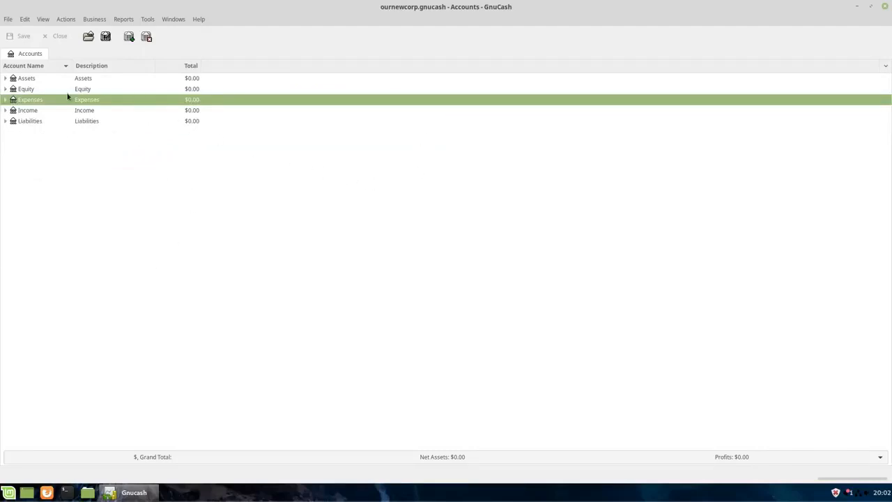
# Open the form for a new account under Expenses and enlarge it to view the full parent account list.
pyautogui.click(128, 38)
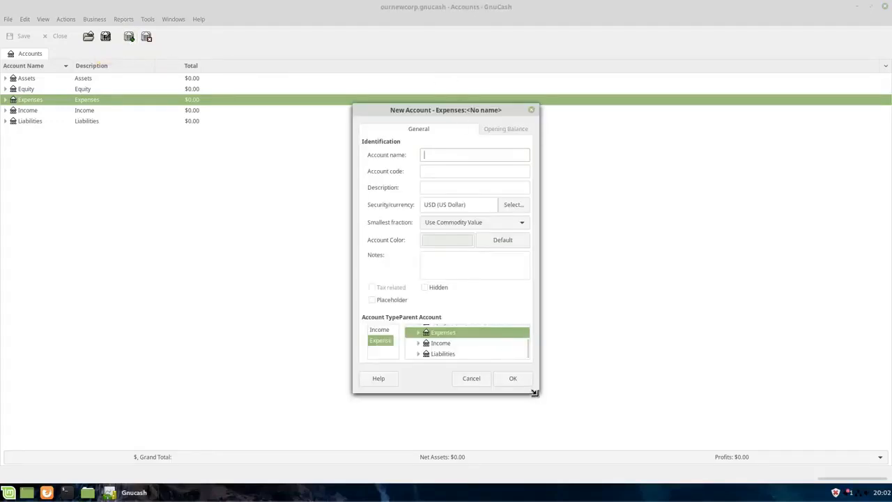
pyautogui.scroll(2, 491, 353)
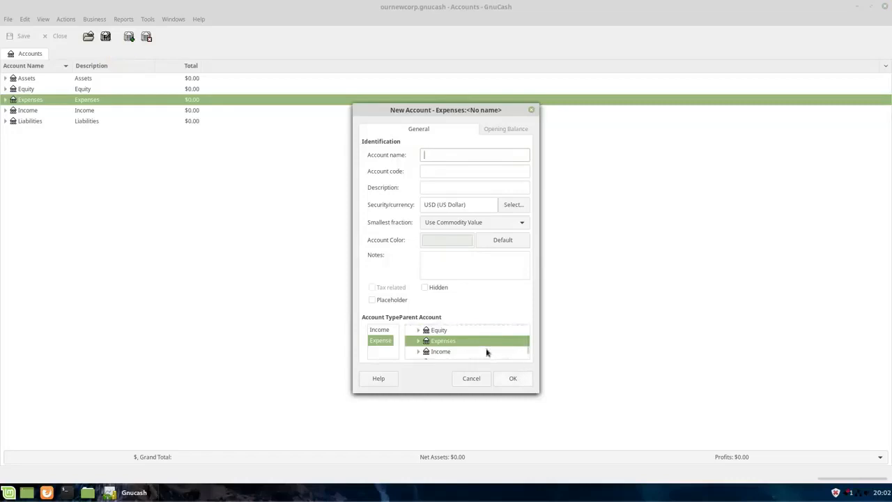
pyautogui.click(378, 330)
pyautogui.click(377, 339)
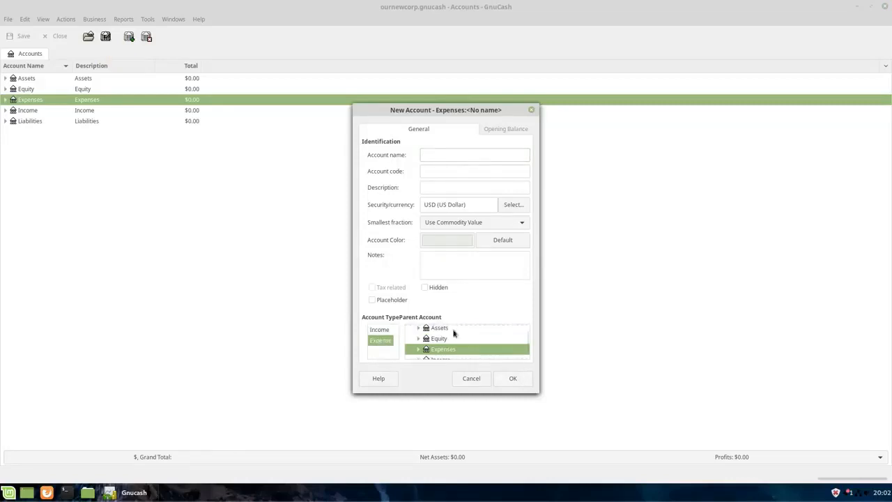
pyautogui.scroll(1, 485, 339)
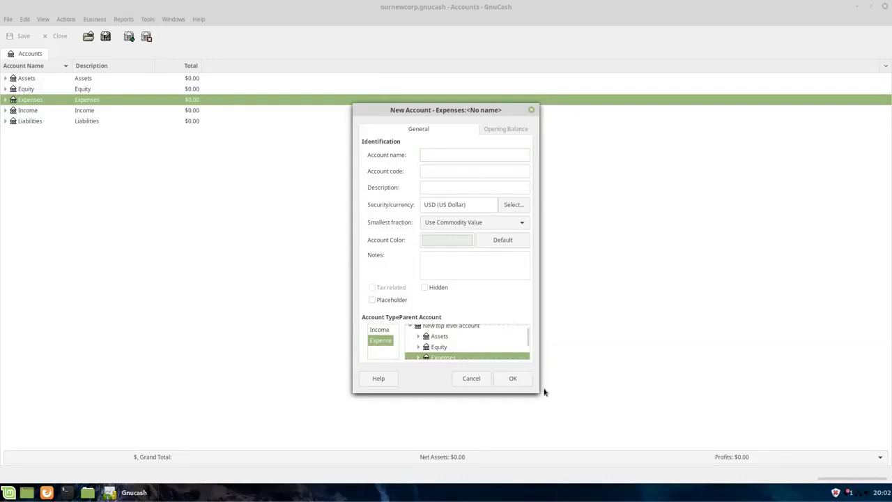
pyautogui.moveTo(538, 393); pyautogui.dragTo(623, 449)
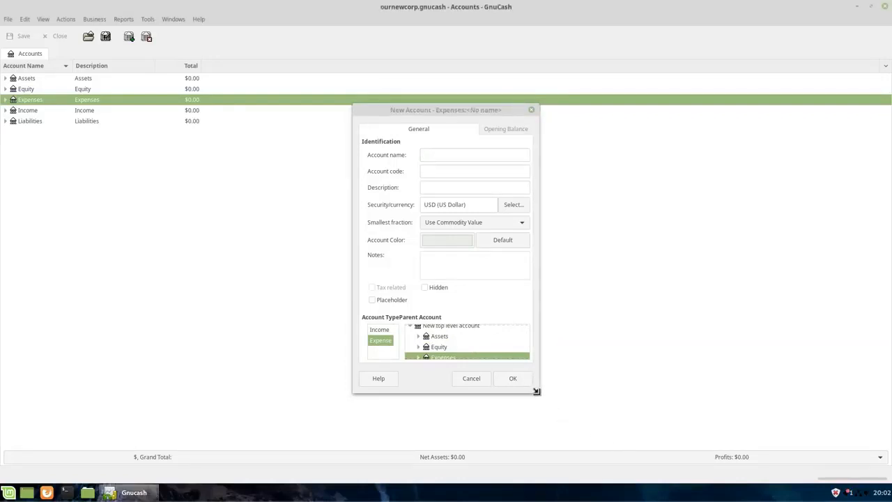
pyautogui.moveTo(536, 390); pyautogui.dragTo(599, 463)
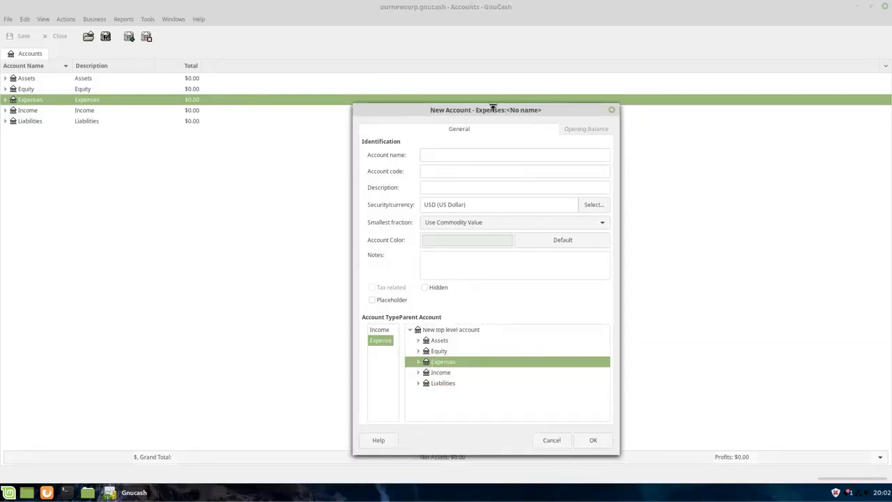
pyautogui.moveTo(488, 103); pyautogui.dragTo(402, 18)
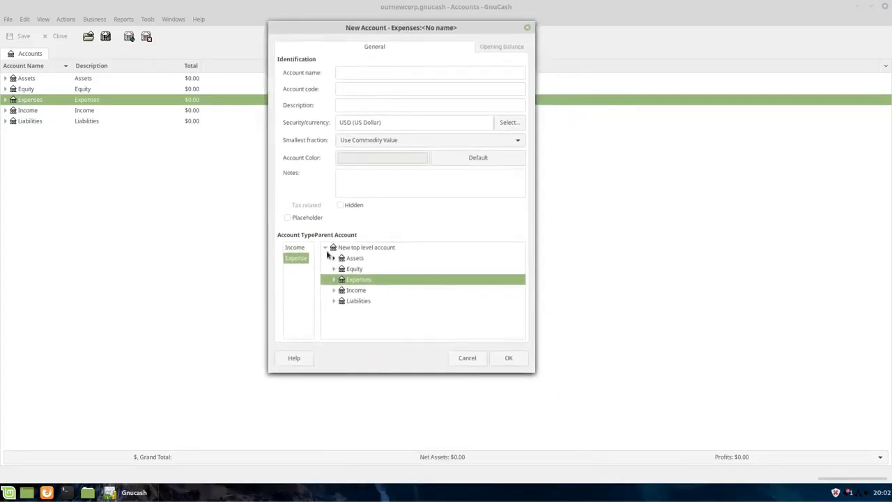
# Examine the account types offered for the top level, Assets, Equity, Expenses, Income and Liabilities parents, and dismiss the form without creating an account.
pyautogui.click(349, 248)
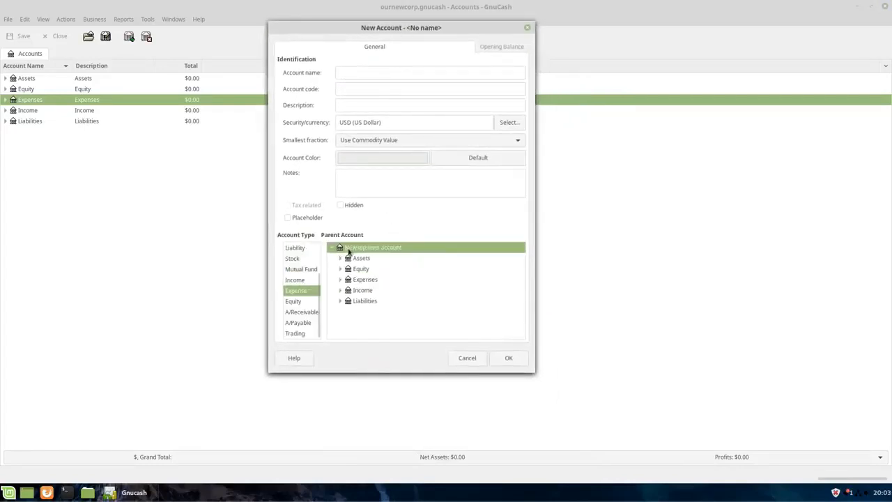
pyautogui.click(361, 258)
pyautogui.click(361, 269)
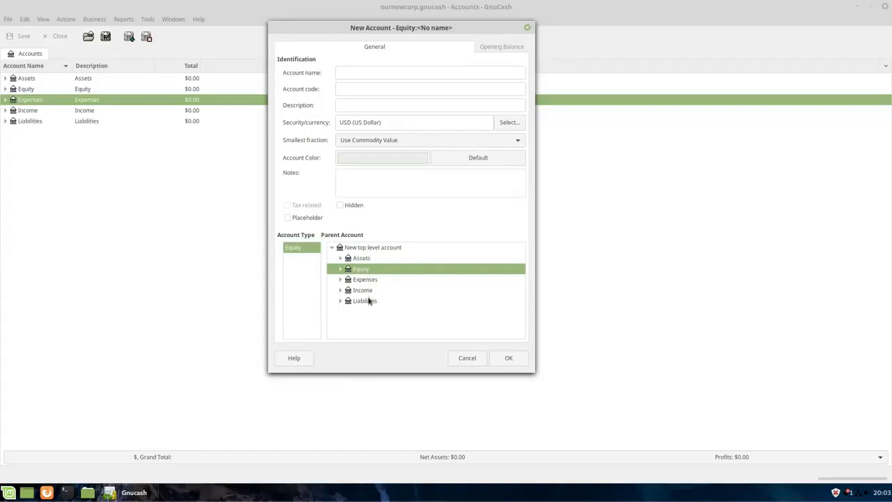
pyautogui.click(358, 281)
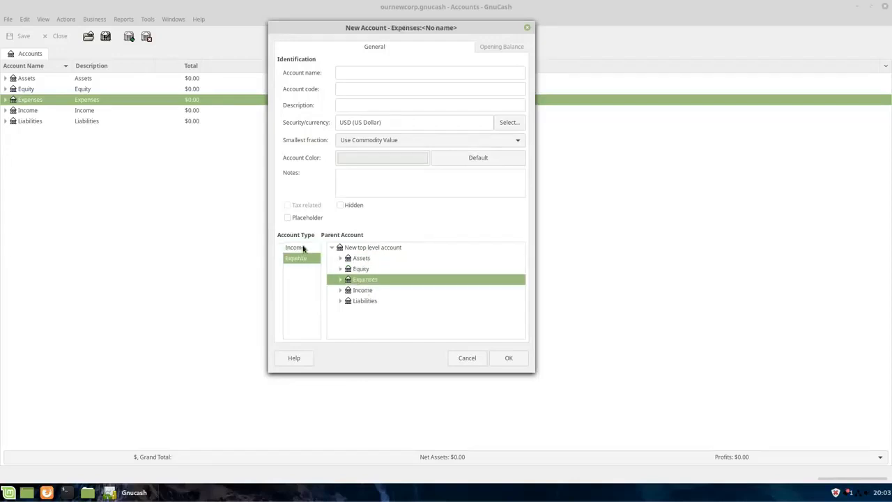
pyautogui.click(362, 291)
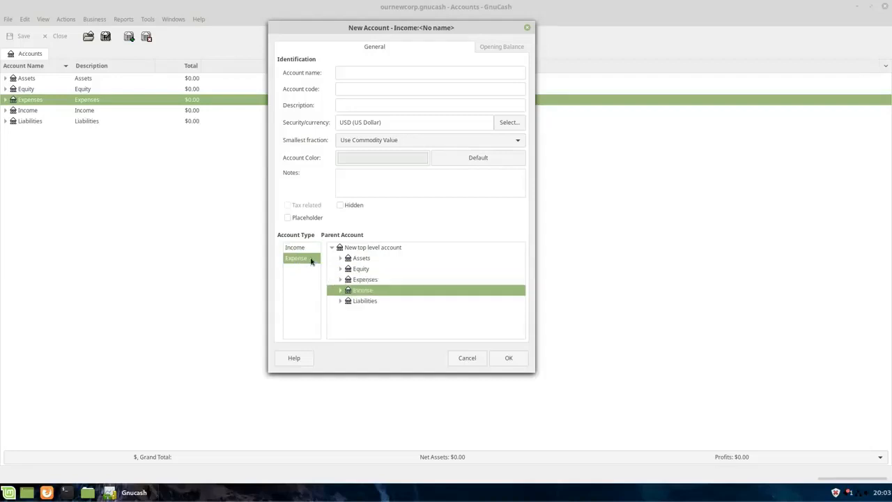
pyautogui.doubleClick(366, 293)
pyautogui.click(367, 301)
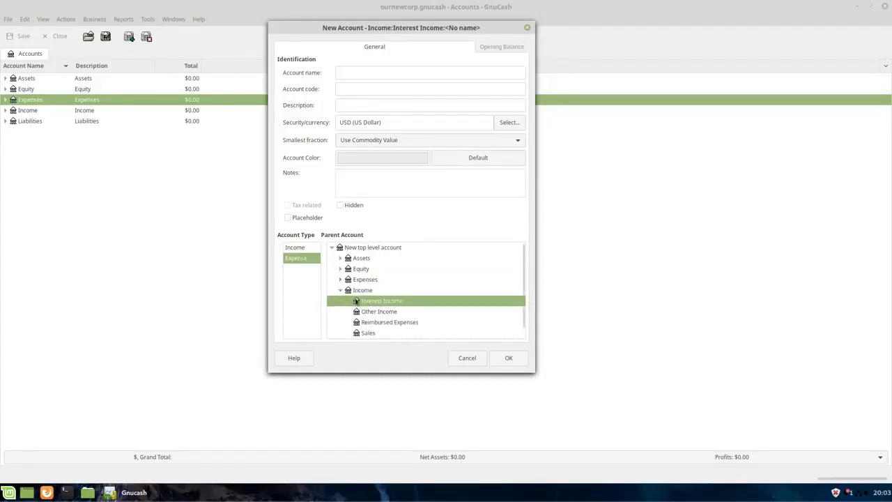
pyautogui.doubleClick(346, 289)
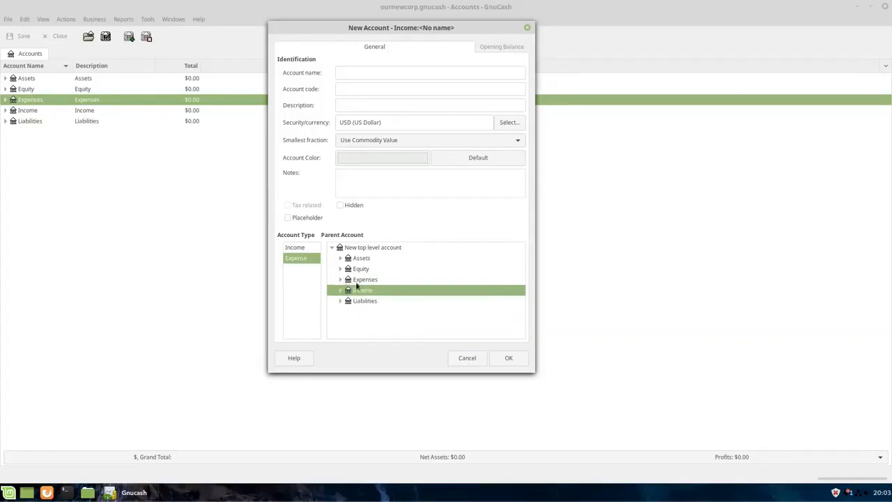
pyautogui.click(356, 280)
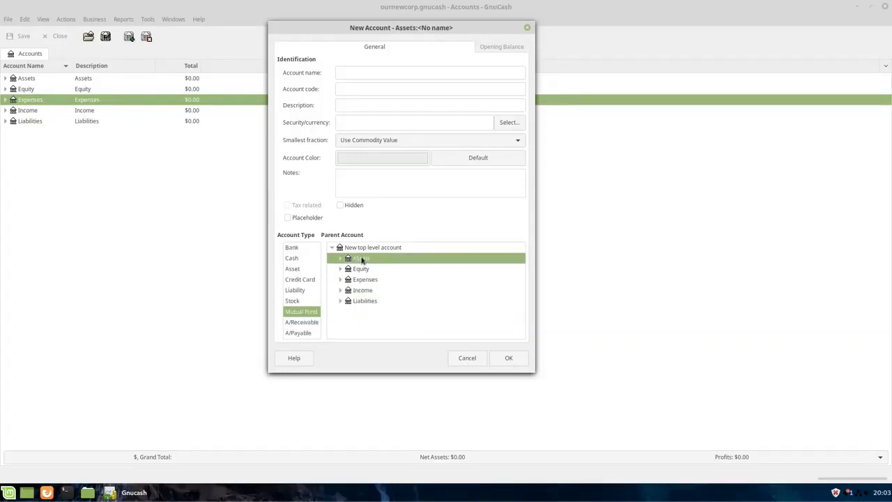
pyautogui.click(305, 249)
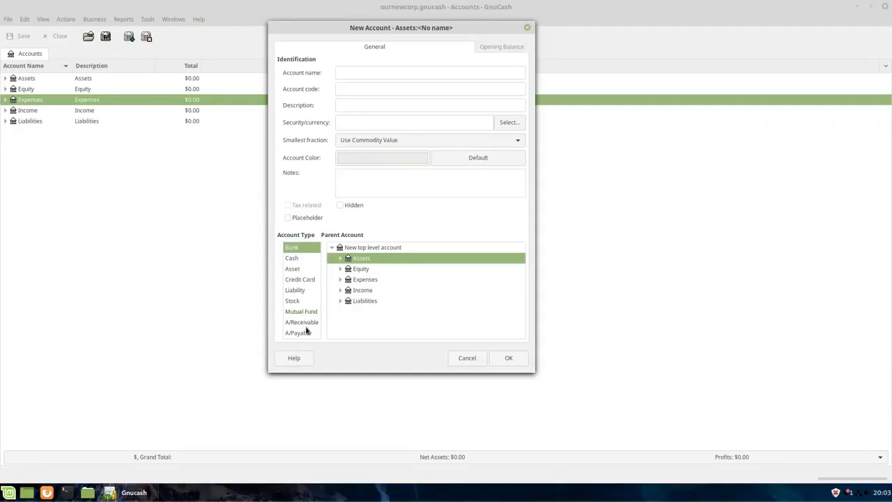
pyautogui.click(355, 302)
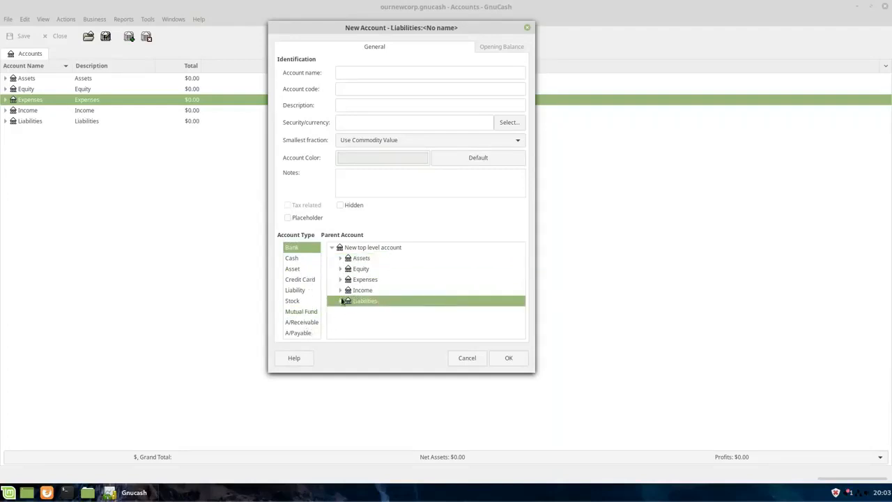
pyautogui.click(340, 301)
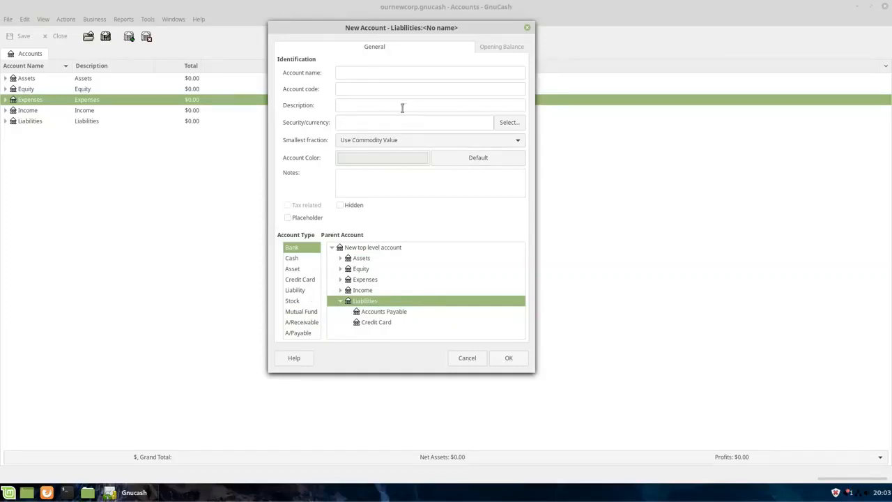
pyautogui.click(395, 87)
pyautogui.click(465, 359)
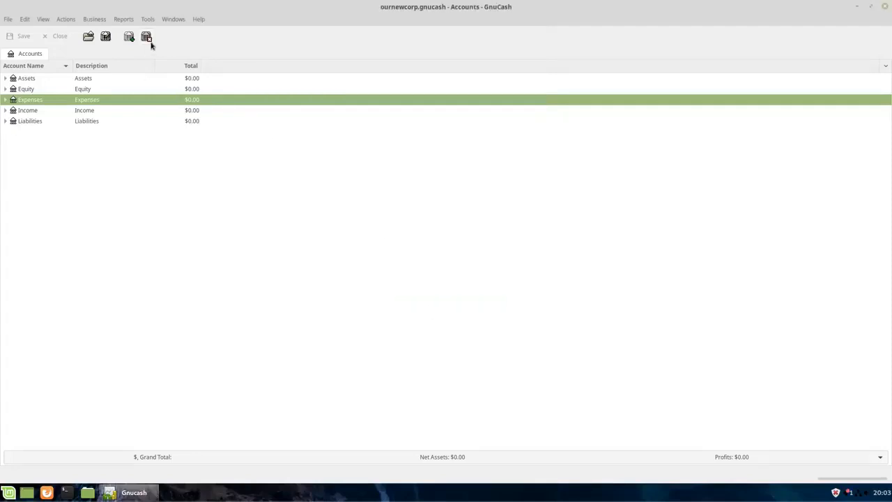
# View the Expenses account's editable properties and close them without changing anything.
pyautogui.click(104, 39)
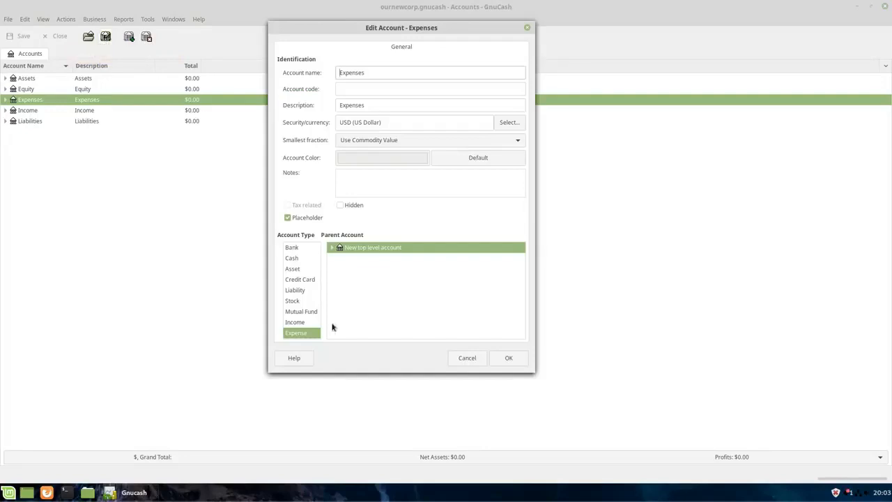
pyautogui.click(481, 362)
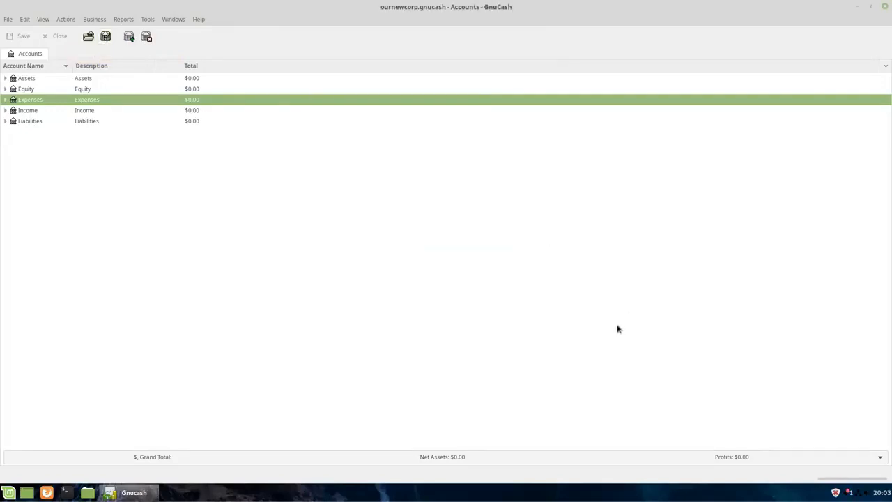